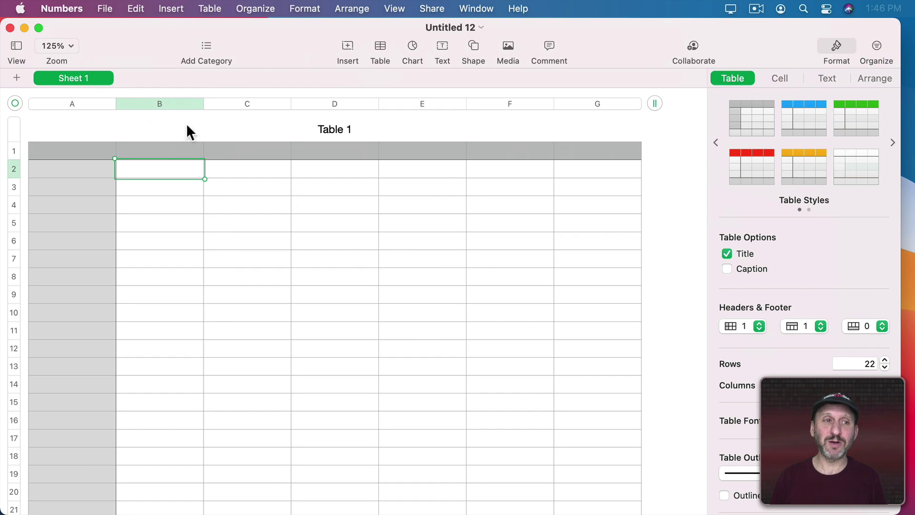
# Move the spreadsheet window aside, switch to Contacts and select all cards from Apple Inc. through Water Dept
pyautogui.moveTo(3, 19); pyautogui.dragTo(415, 18)
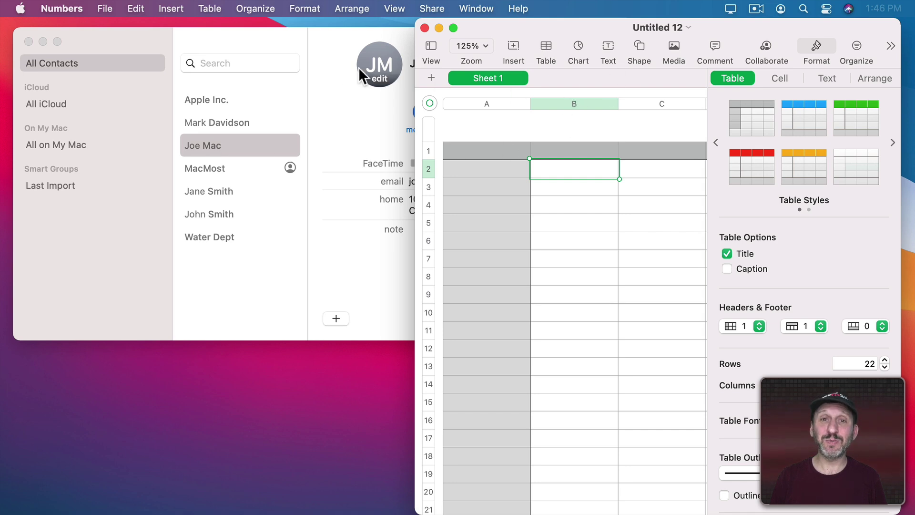
pyautogui.click(157, 36)
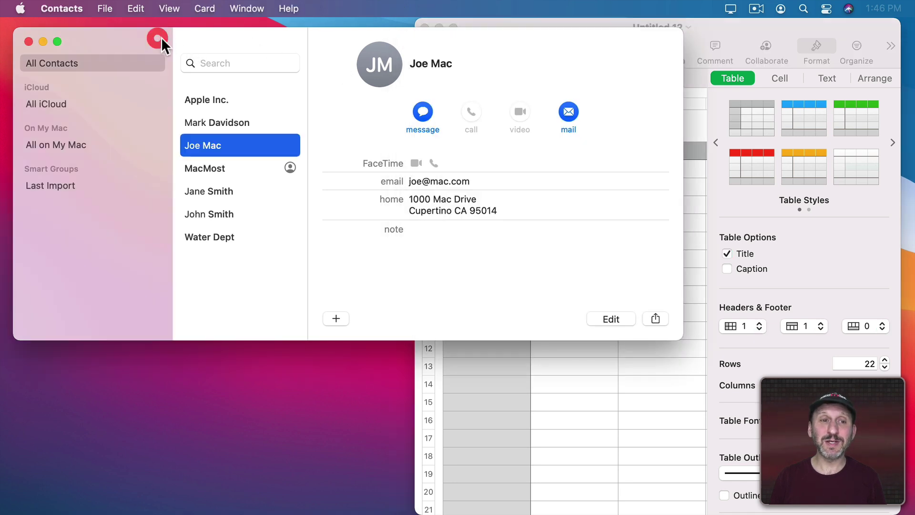
pyautogui.click(227, 100)
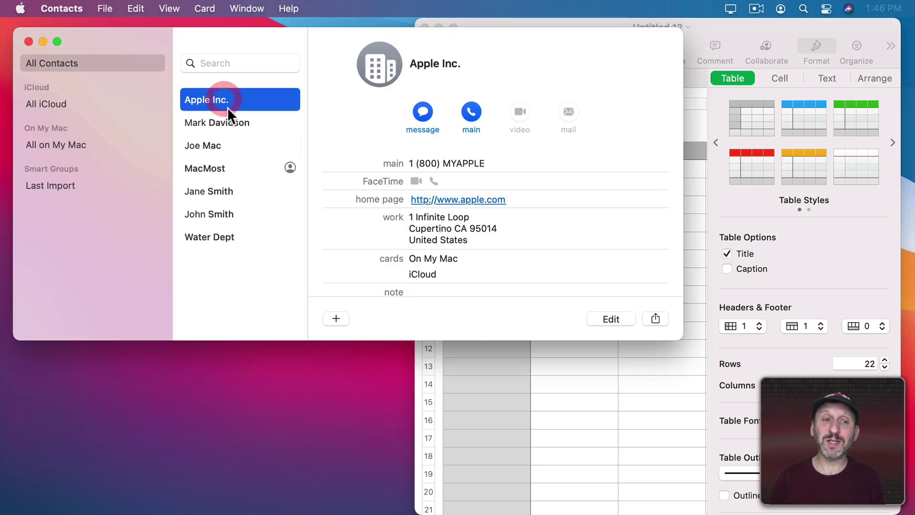
pyautogui.keyDown('shift'); pyautogui.click(225, 238); pyautogui.keyUp('shift')
# Bring the selected contact cards into the empty table in Numbers and move the spreadsheet window back
pyautogui.click(748, 29)
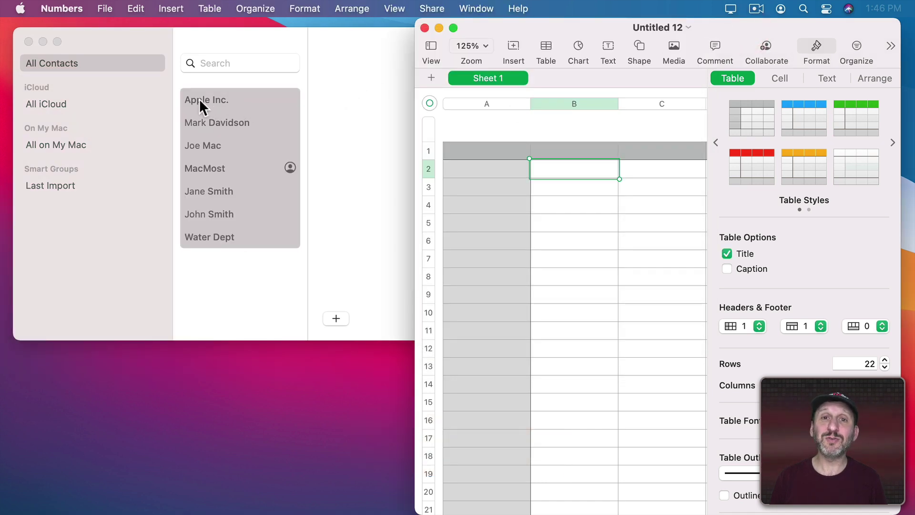
pyautogui.moveTo(240, 114); pyautogui.dragTo(495, 187)
pyautogui.moveTo(419, 18); pyautogui.dragTo(1, 18)
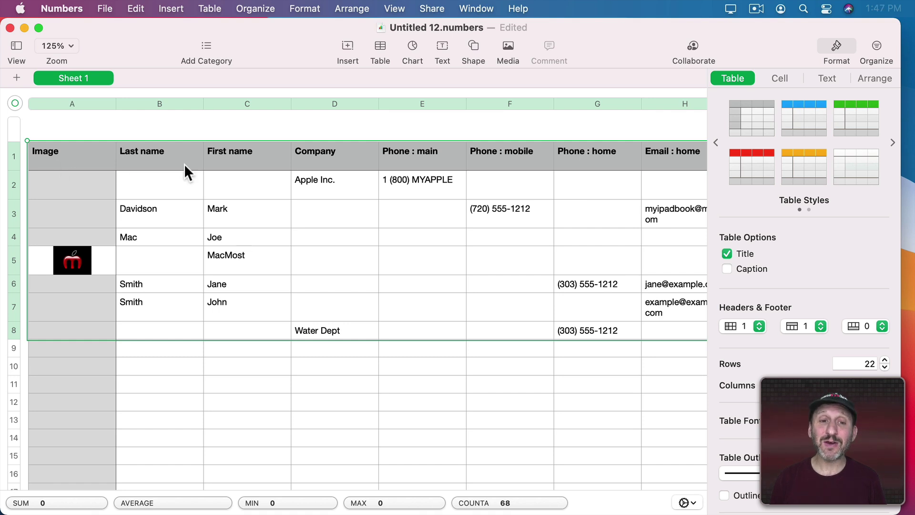
# Examine the imported table's column headers from Image through URL : homepage and the picture in the Image column
pyautogui.click(82, 158)
pyautogui.click(143, 155)
pyautogui.click(262, 154)
pyautogui.click(350, 153)
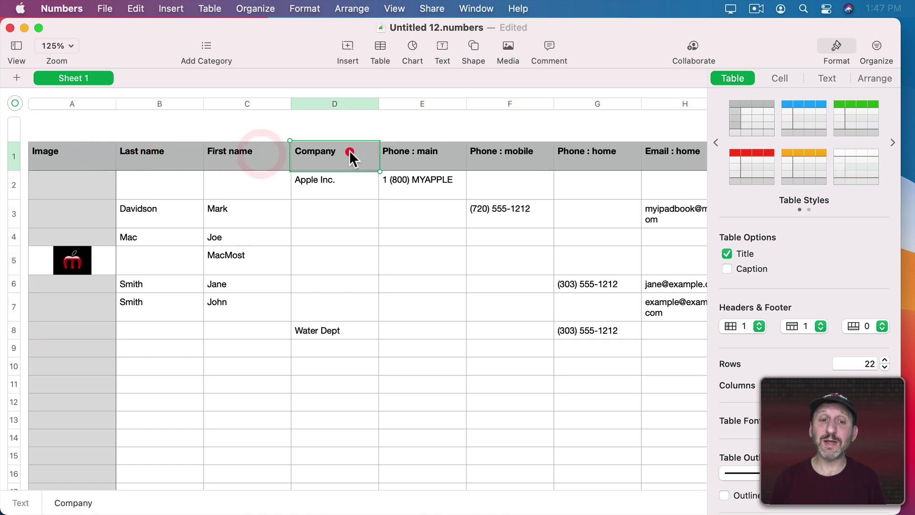
pyautogui.hscroll(10, 468, 209)
pyautogui.hscroll(10, 468, 209)
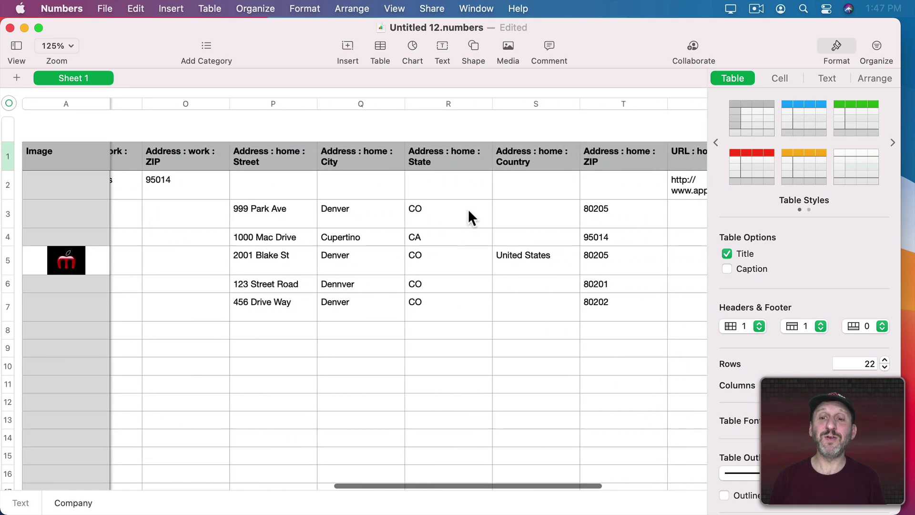
pyautogui.hscroll(5, 469, 209)
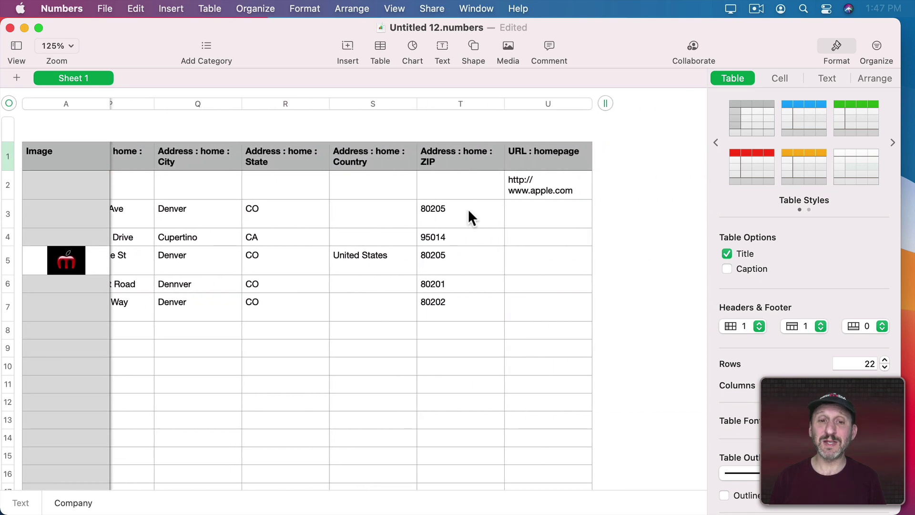
pyautogui.hscroll(-20, 469, 209)
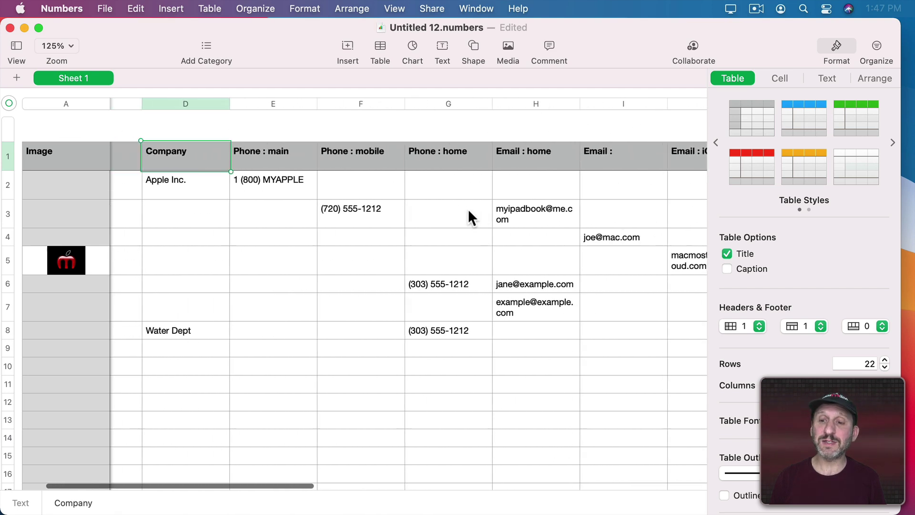
pyautogui.hscroll(-6, 468, 209)
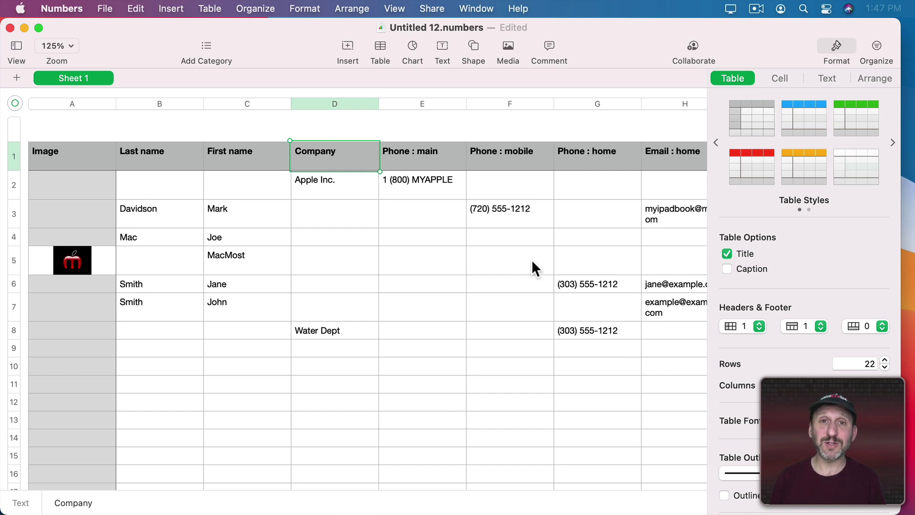
pyautogui.click(72, 260)
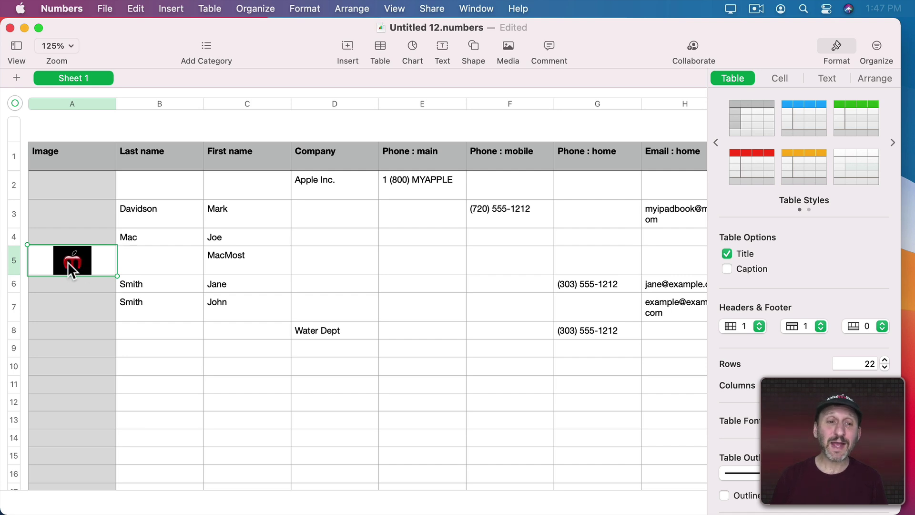
# Remove the empty rows below the last contact and delete the URL : homepage column
pyautogui.scroll(-5, 88, 349)
pyautogui.moveTo(15, 470); pyautogui.dragTo(41, 223)
pyautogui.hscroll(10, 385, 155)
pyautogui.hscroll(10, 386, 154)
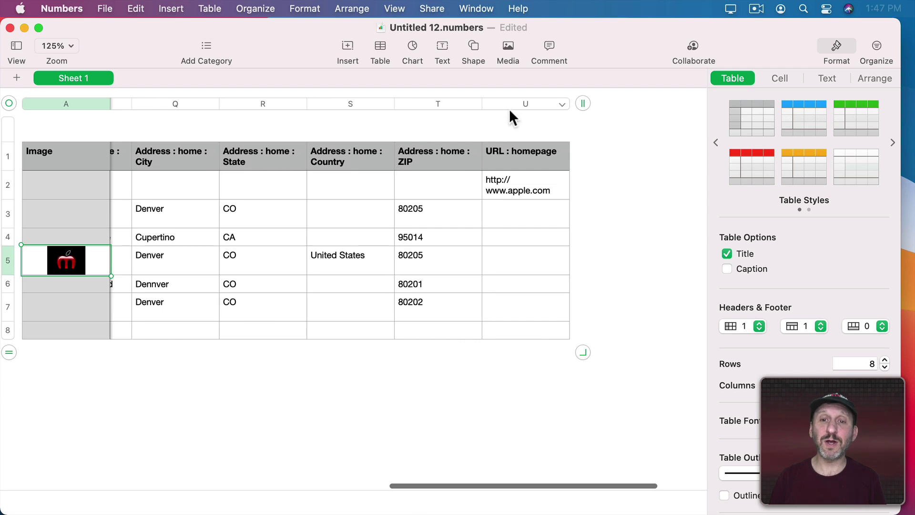
pyautogui.click(527, 103)
pyautogui.click(564, 104)
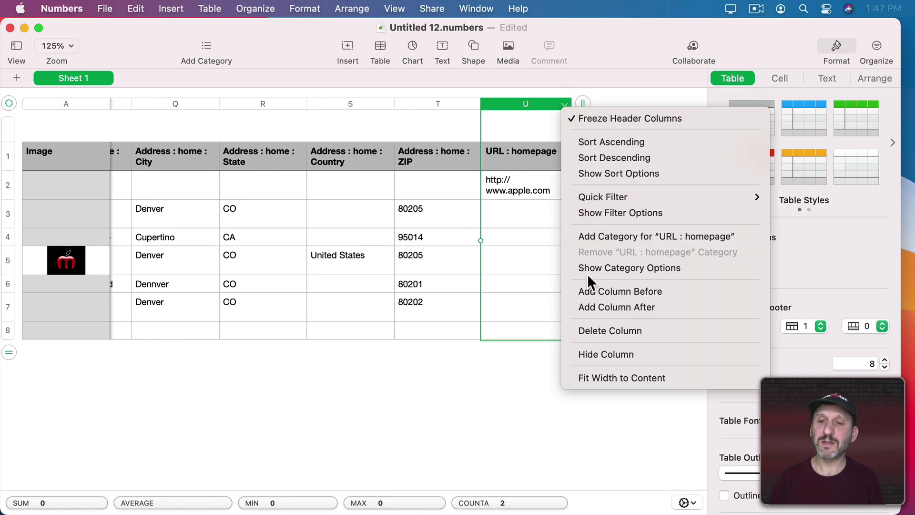
pyautogui.click(593, 329)
pyautogui.hscroll(-15, 214, 237)
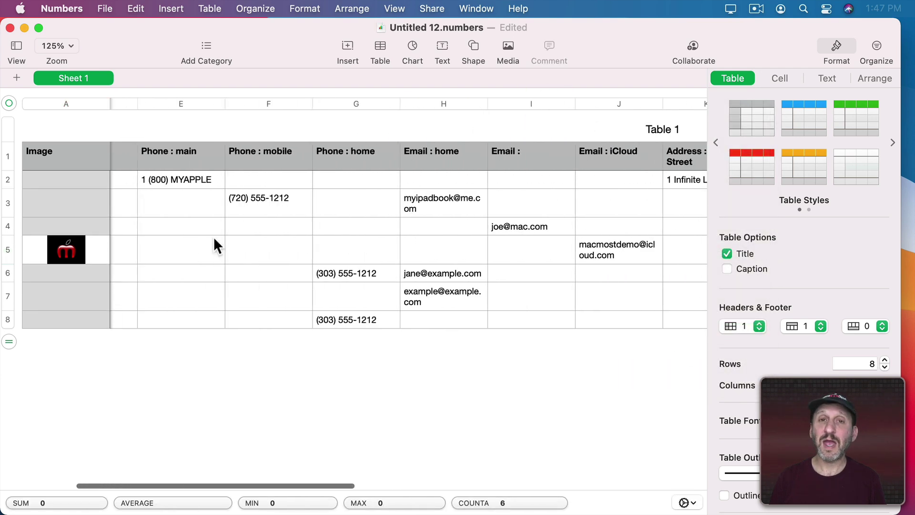
pyautogui.click(104, 8)
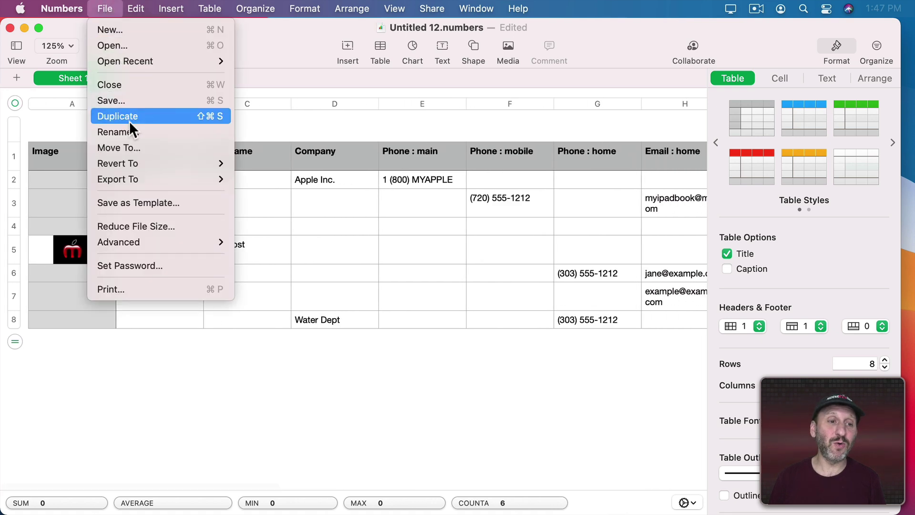
pyautogui.moveTo(132, 181)
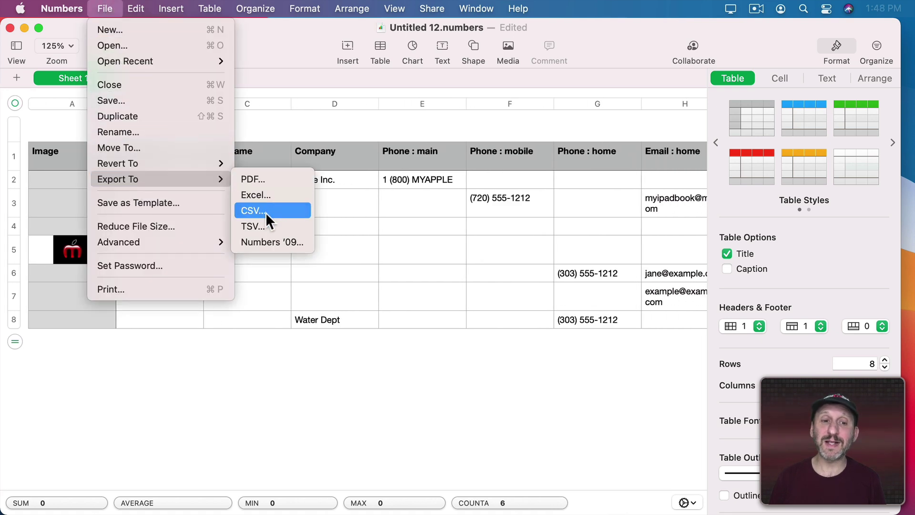
pyautogui.click(335, 130)
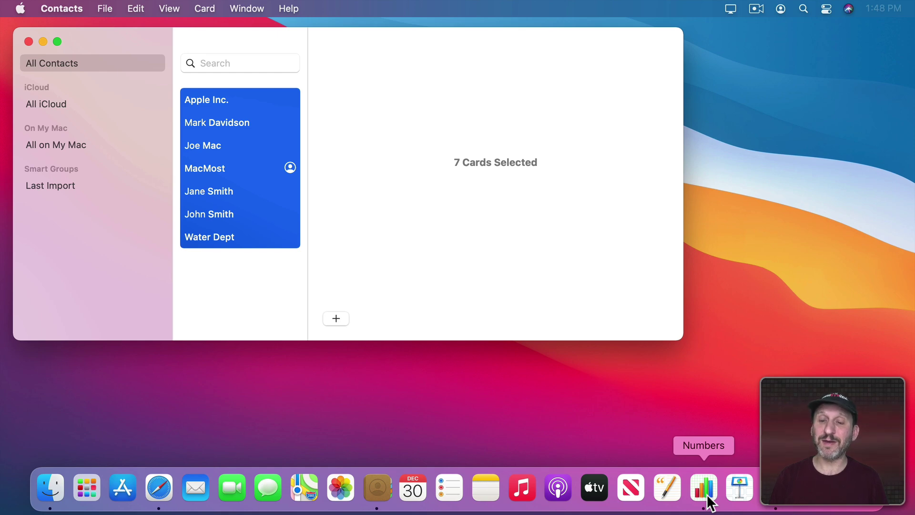
# Switch back to Numbers and review the name, phone, email and address columns of the contact table
pyautogui.click(708, 496)
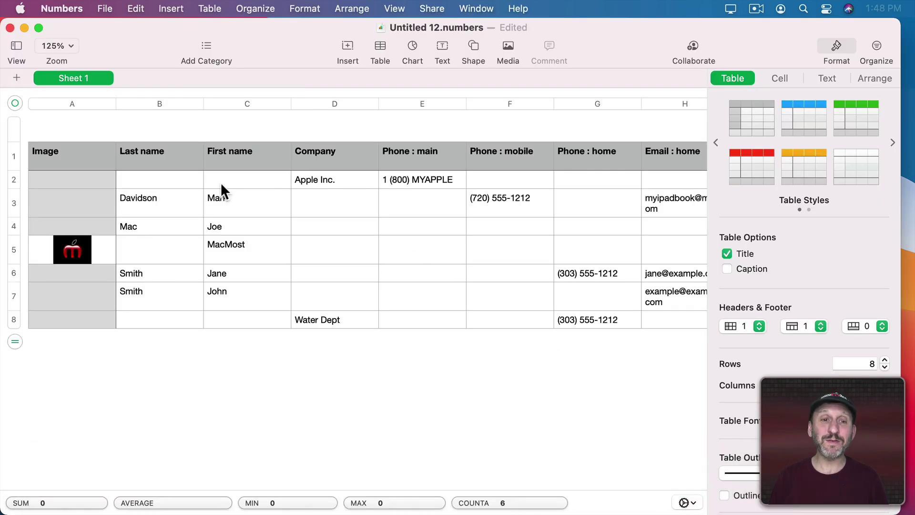
pyautogui.hscroll(20, 498, 171)
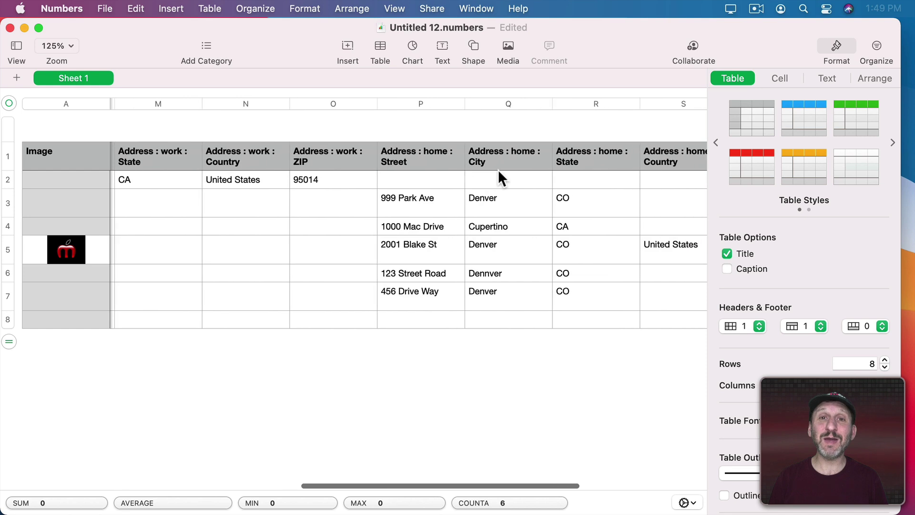
pyautogui.hscroll(-20, 498, 177)
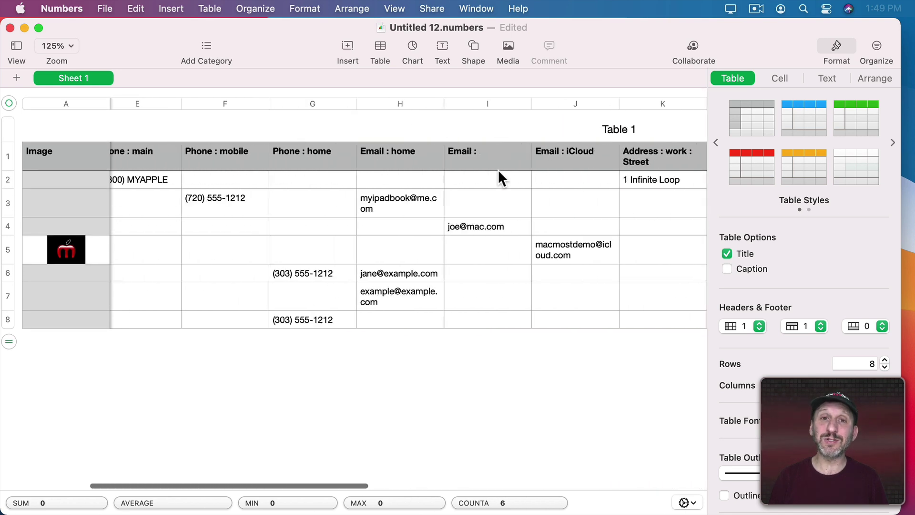
pyautogui.hscroll(5, 239, 195)
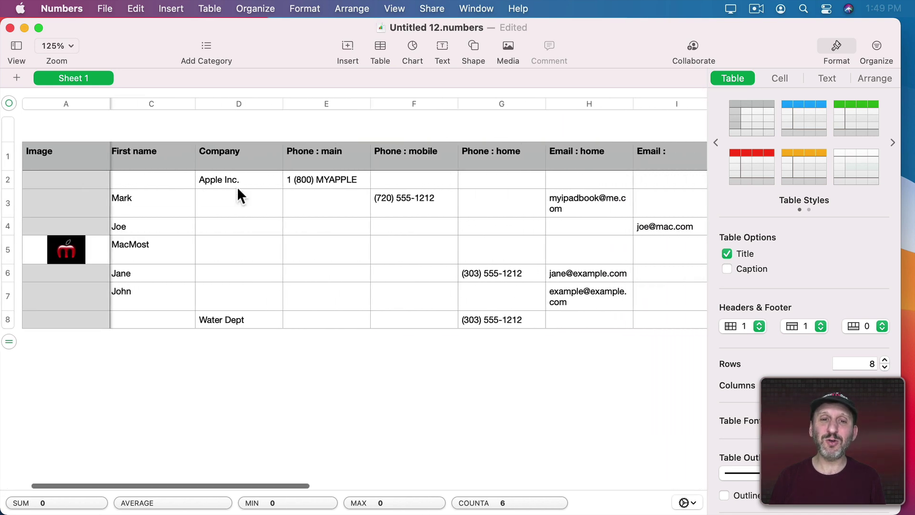
pyautogui.hscroll(15, 239, 195)
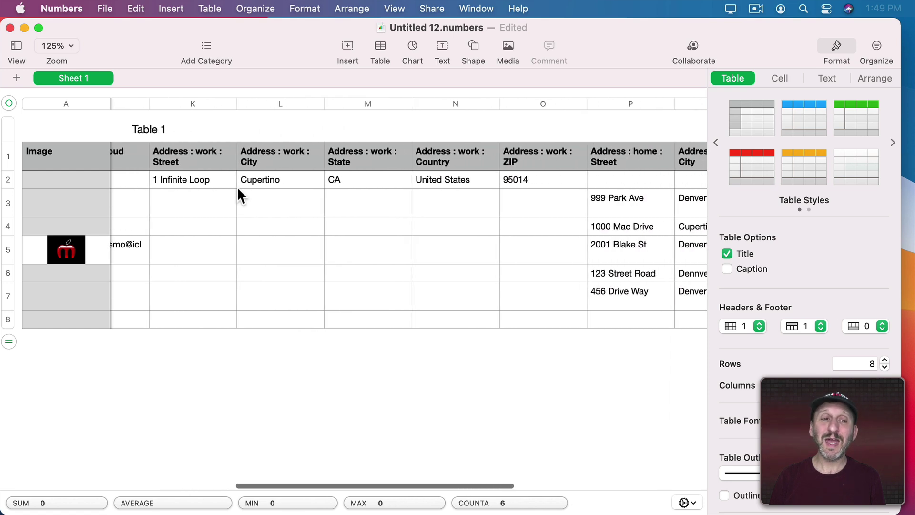
pyautogui.hscroll(-20, 238, 194)
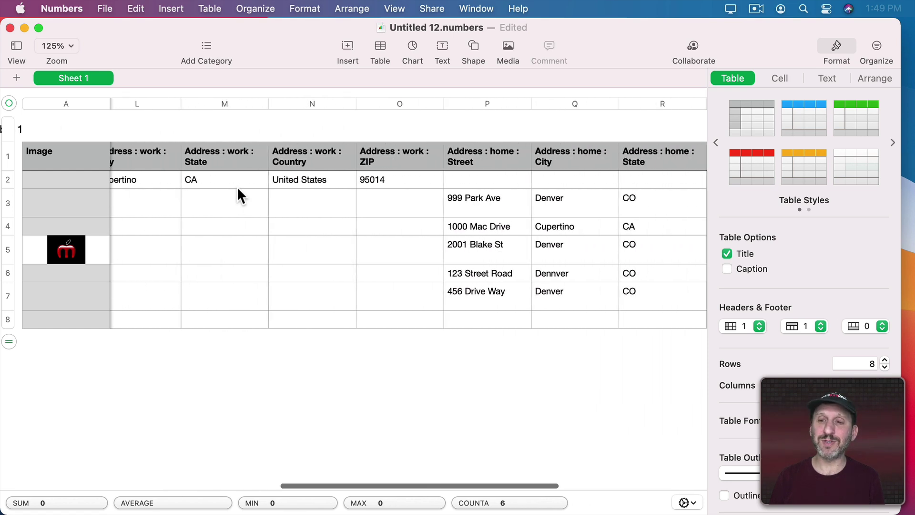
pyautogui.hscroll(10, 238, 189)
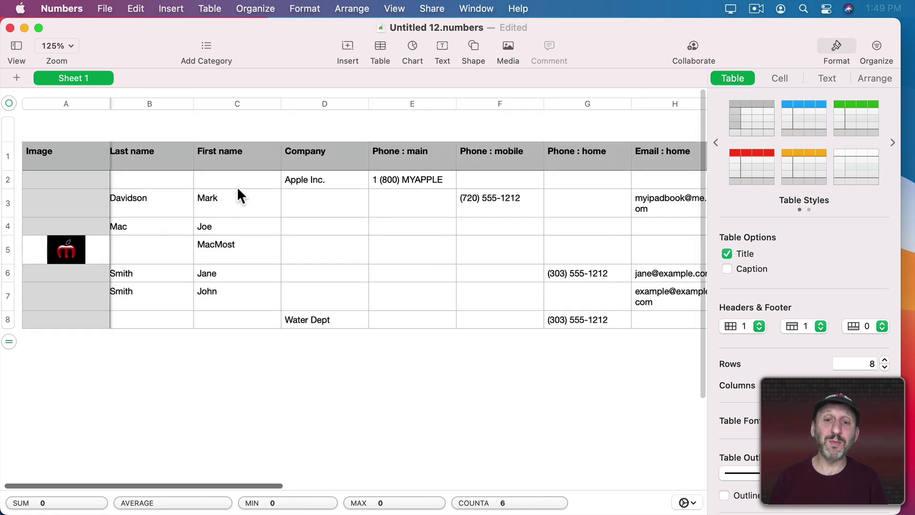
# Delete the five Address : work columns, from Street through ZIP
pyautogui.hscroll(6, 237, 187)
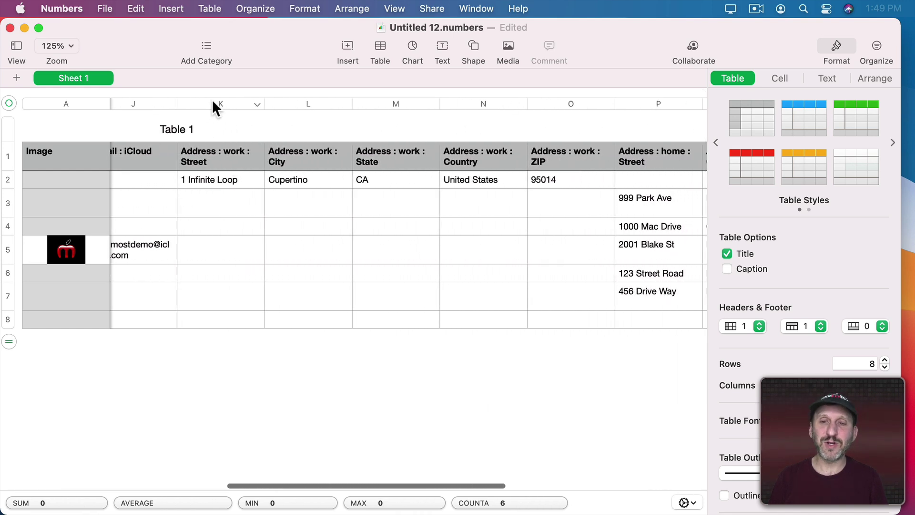
pyautogui.click(212, 101)
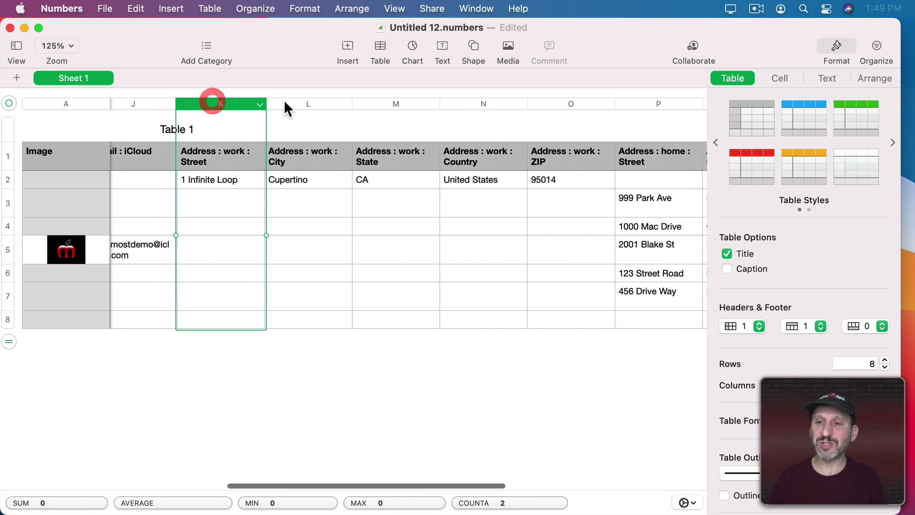
pyautogui.keyDown('shift'); pyautogui.click(560, 103); pyautogui.keyUp('shift')
pyautogui.click(609, 104)
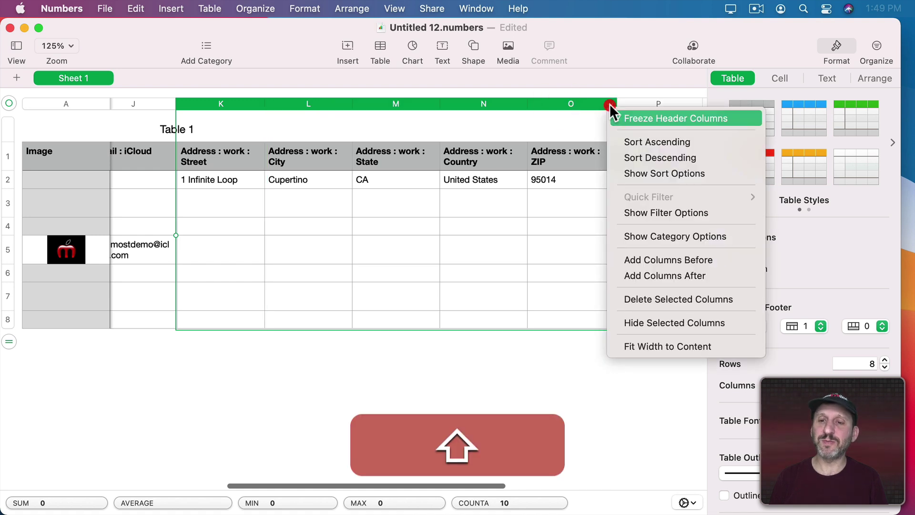
pyautogui.click(652, 299)
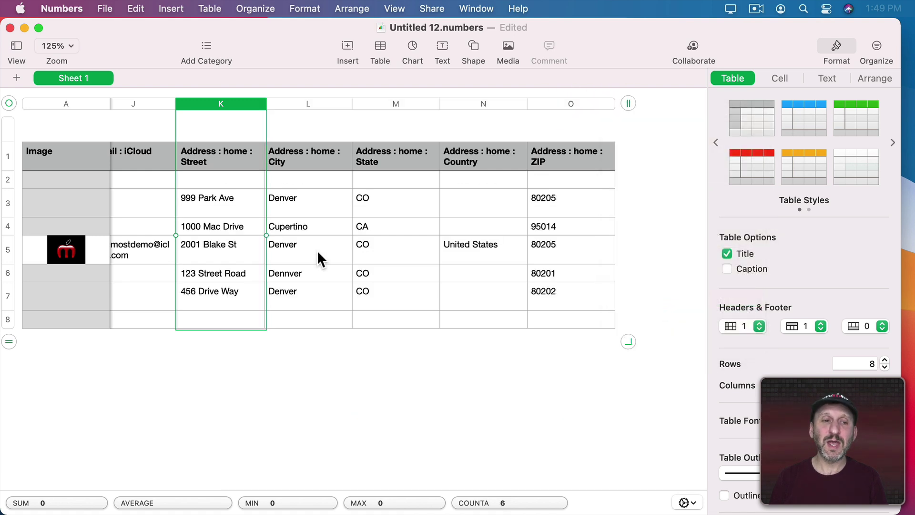
# Delete the Image column from the contact table
pyautogui.hscroll(-15, 318, 252)
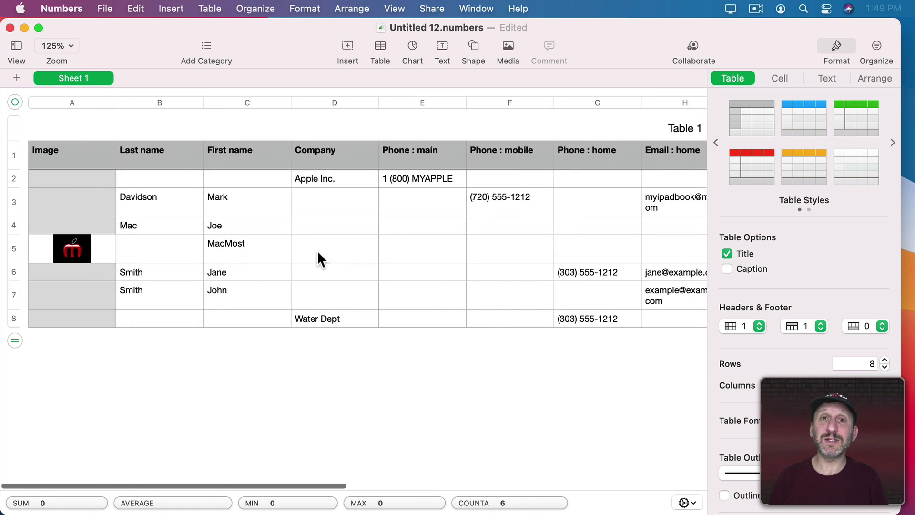
pyautogui.click(109, 102)
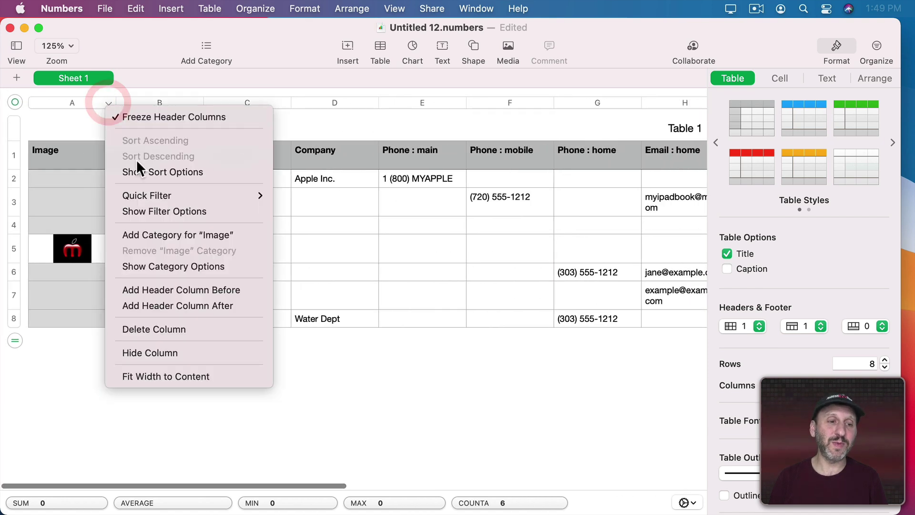
pyautogui.click(171, 328)
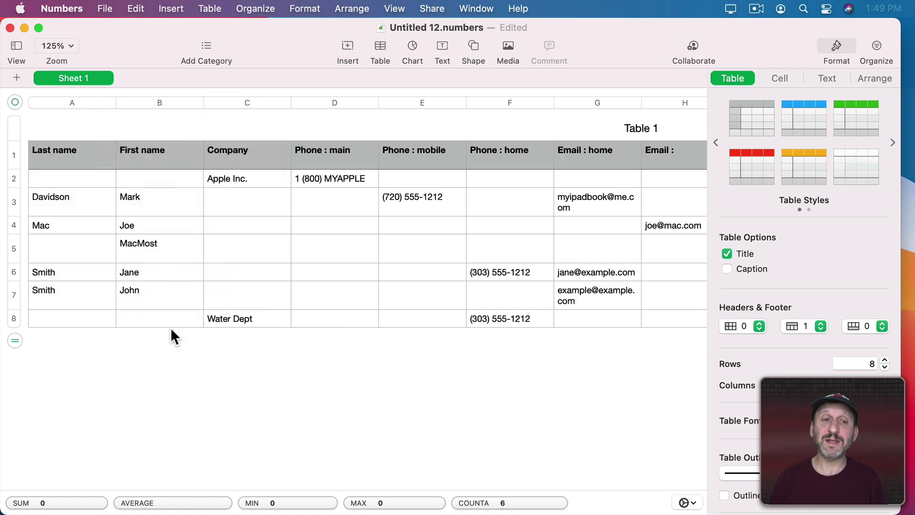
# Clear all contact data below the header row and paste the two new contact rows starting at row 2
pyautogui.hscroll(5, 138, 199)
pyautogui.hscroll(10, 138, 200)
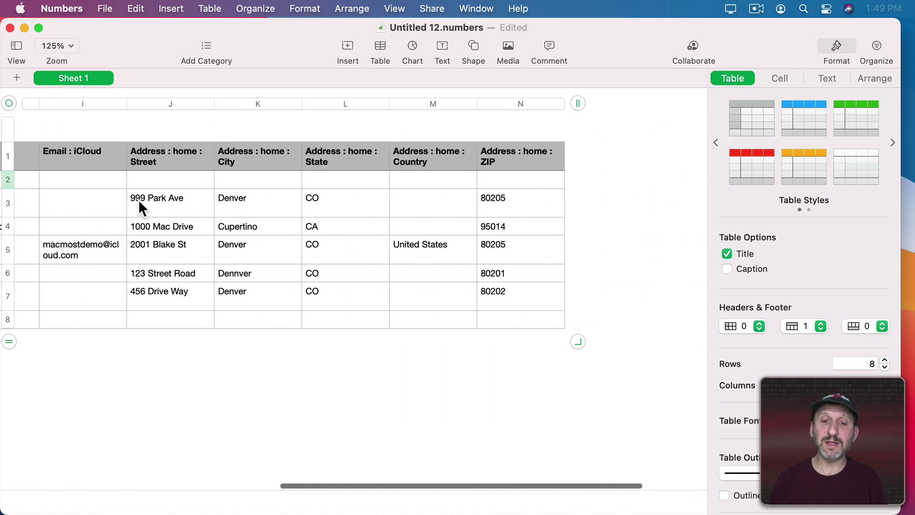
pyautogui.keyDown('shift'); pyautogui.click(364, 319); pyautogui.keyUp('shift')
pyautogui.hotkey('shift', 'BackSpace')
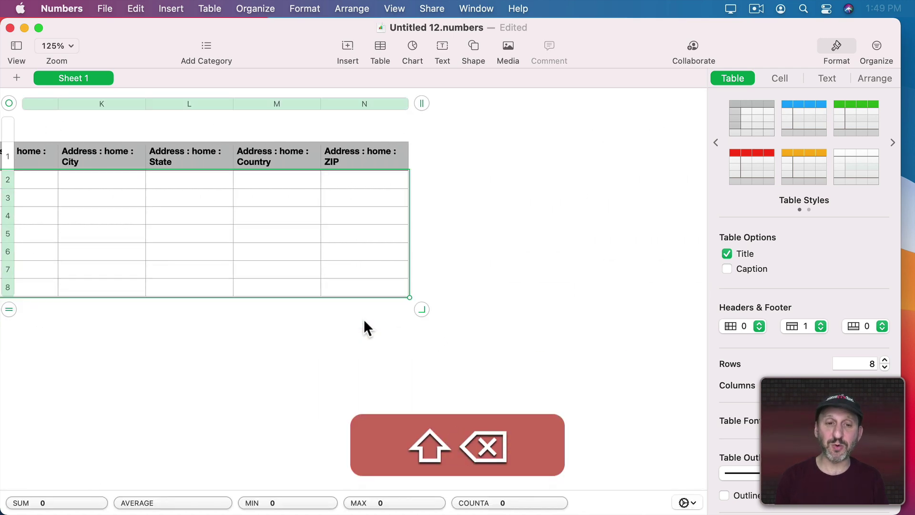
pyautogui.hscroll(-15, 364, 319)
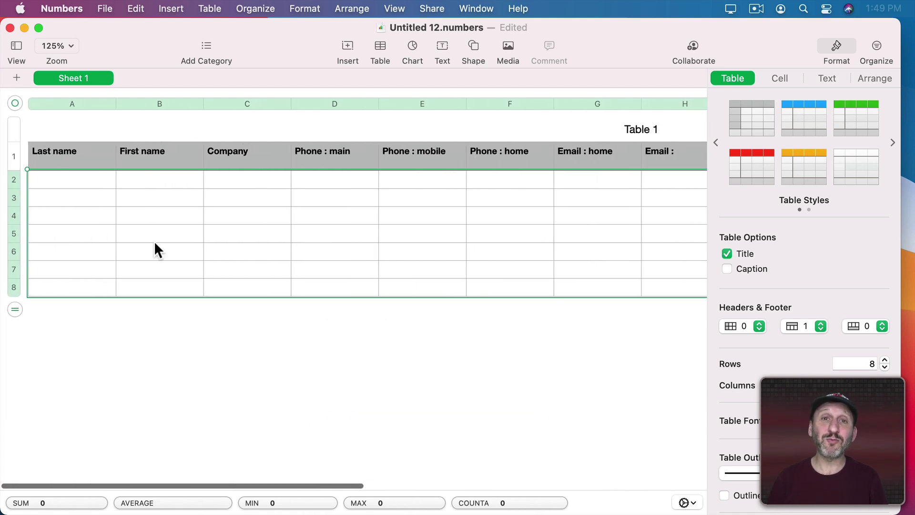
pyautogui.press('super+v')
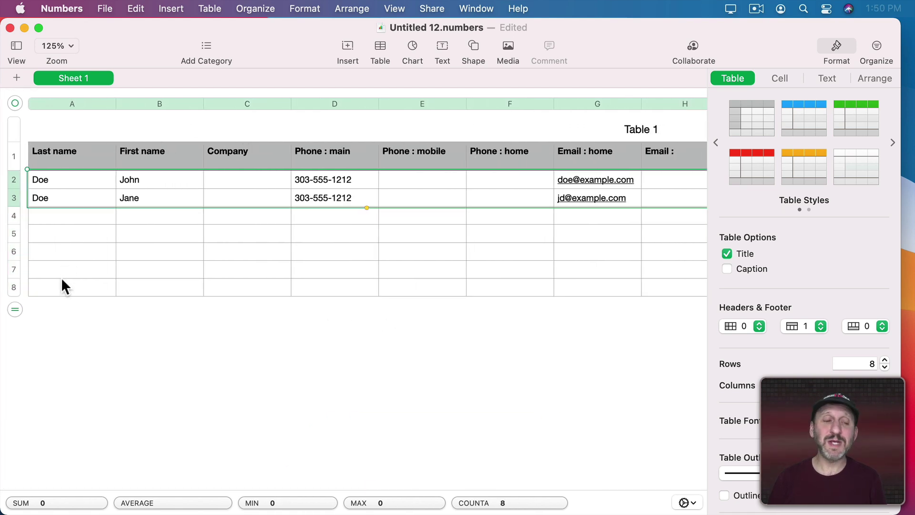
# Remove the empty rows 4 to 8 below the two contact rows in the table
pyautogui.moveTo(14, 312); pyautogui.dragTo(16, 218)
pyautogui.click(104, 217)
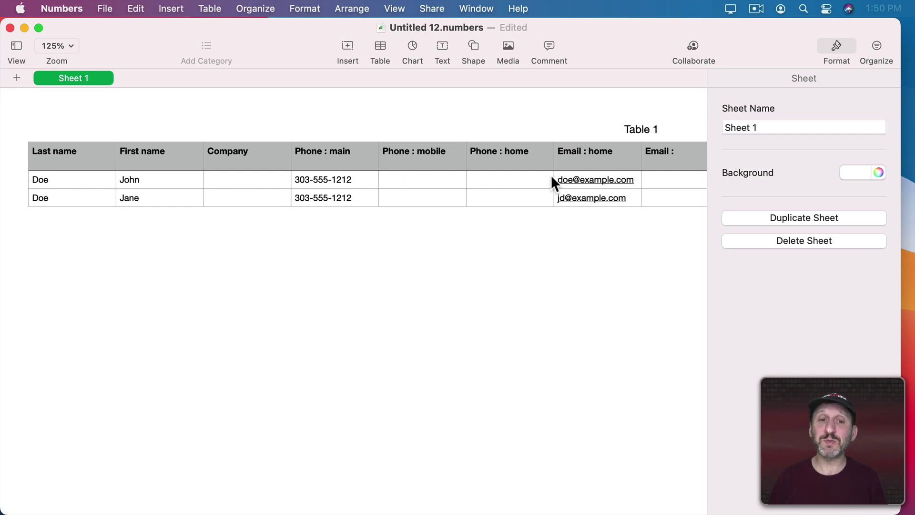
pyautogui.click(320, 185)
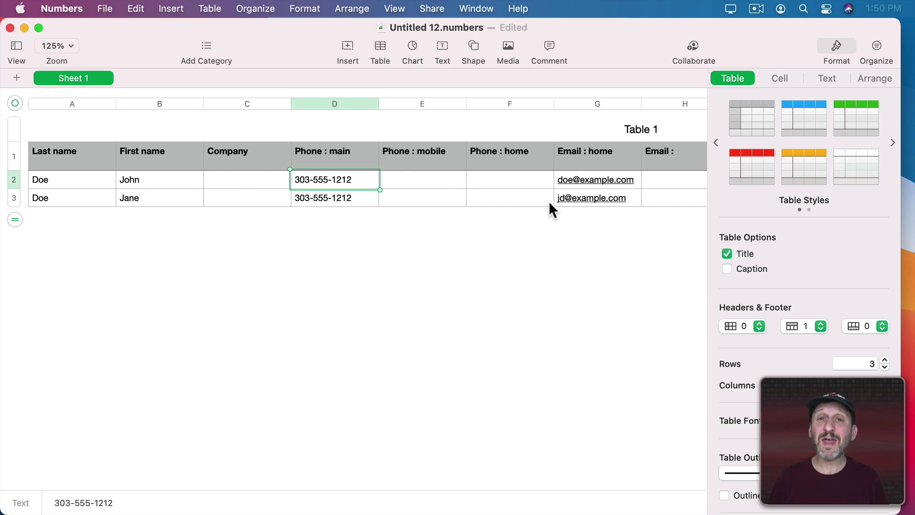
# Save the spreadsheet to the iCloud Desktop as New Contacts.numbers
pyautogui.press('super')
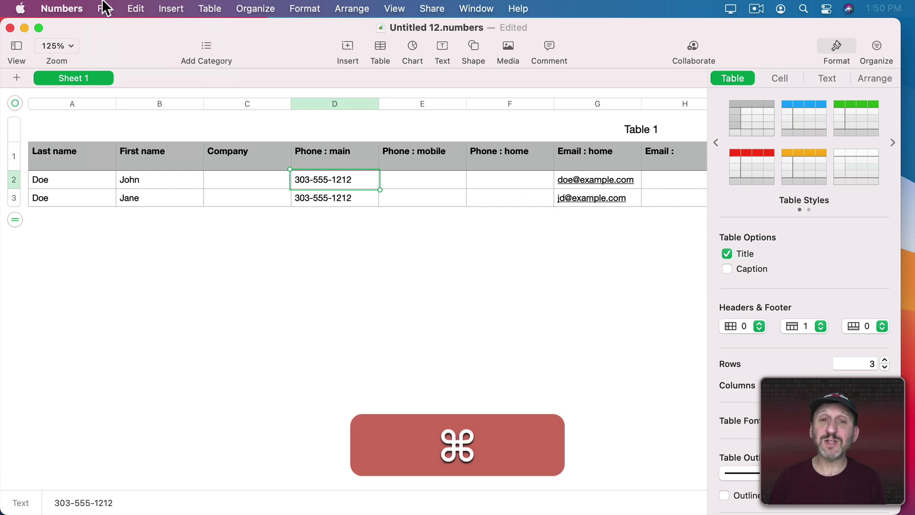
pyautogui.press('super+s')
pyautogui.write('New Contacts.numbers')
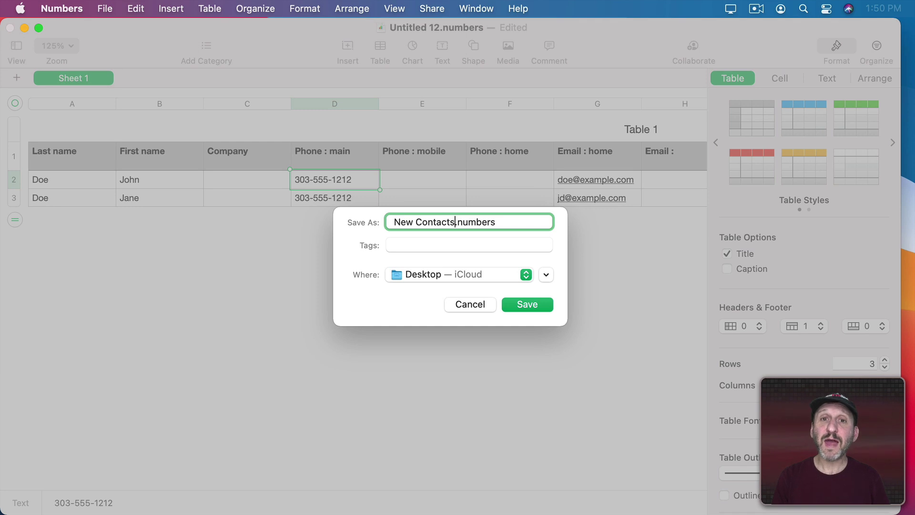
pyautogui.press('Return')
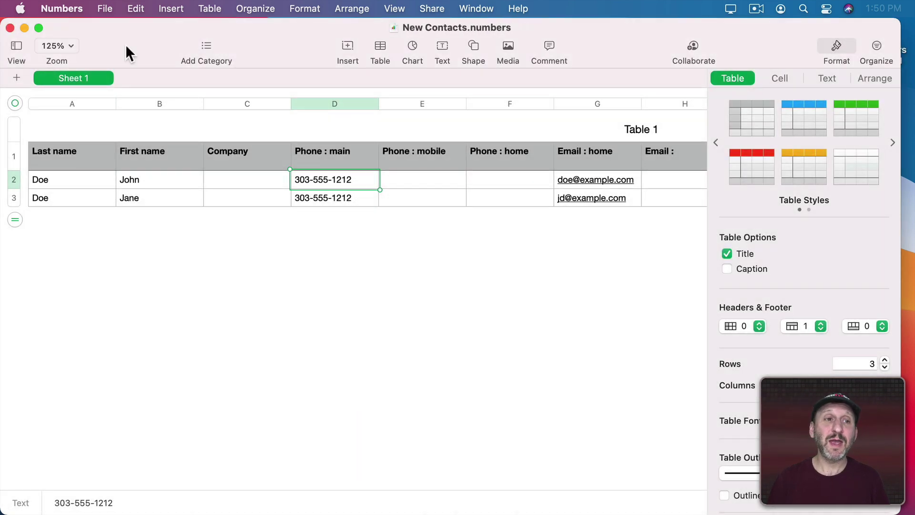
# Export the spreadsheet as New Contacts.csv to the Desktop, without table names
pyautogui.click(105, 9)
pyautogui.moveTo(135, 175)
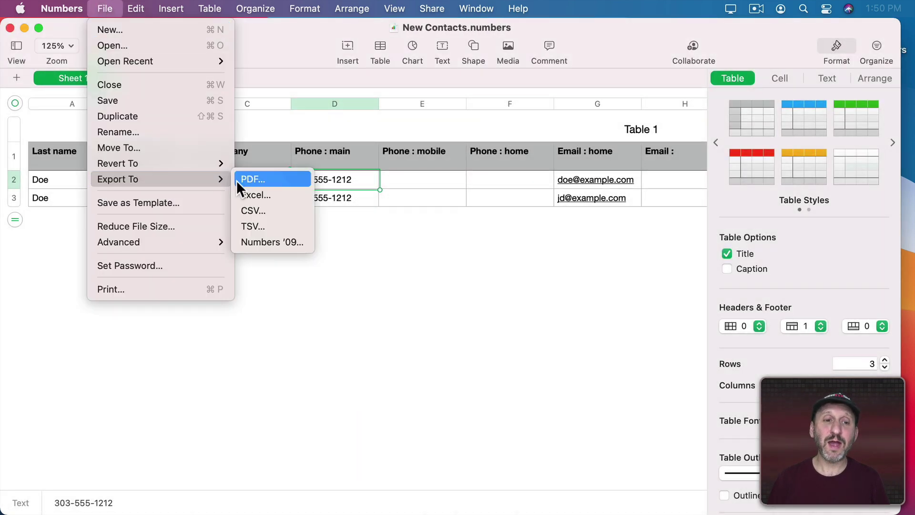
pyautogui.click(271, 210)
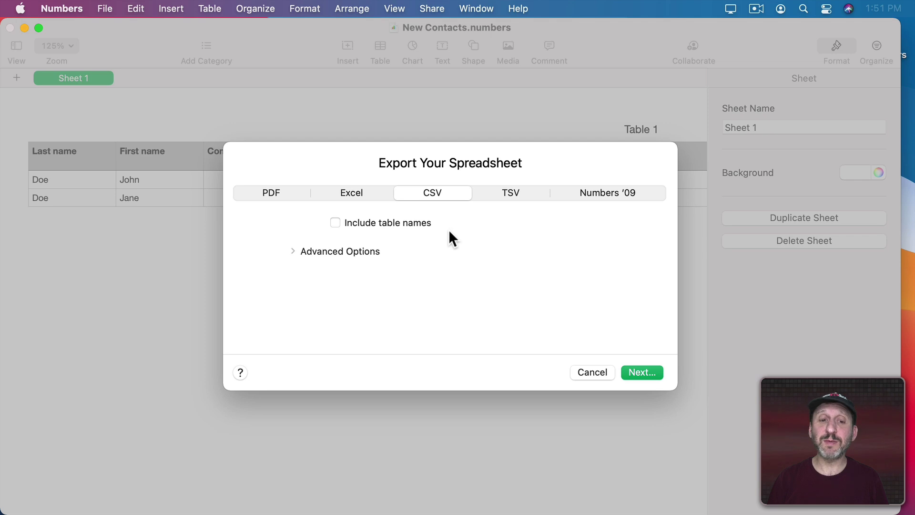
pyautogui.click(645, 371)
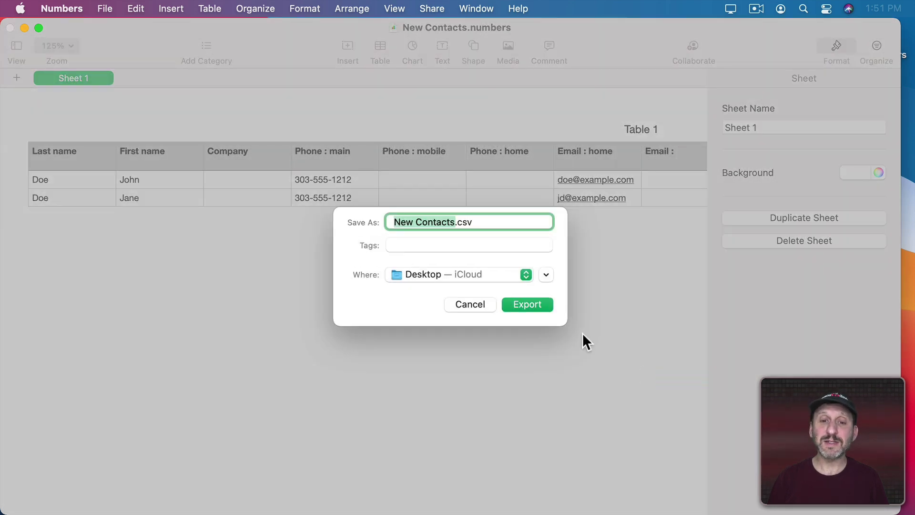
pyautogui.click(526, 306)
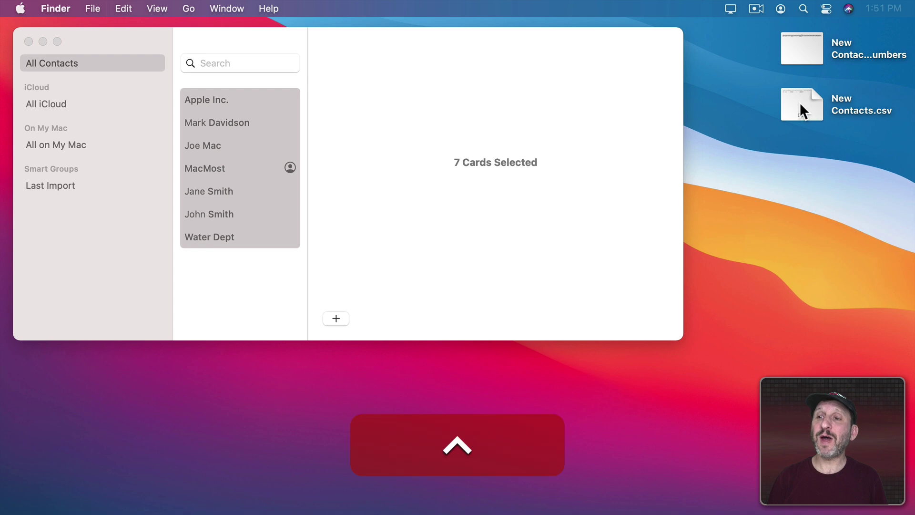
# Open New Contacts.csv in TextEdit, examine how commas separate the empty fields, and quit TextEdit
pyautogui.rightClick(800, 103)
pyautogui.moveTo(722, 126)
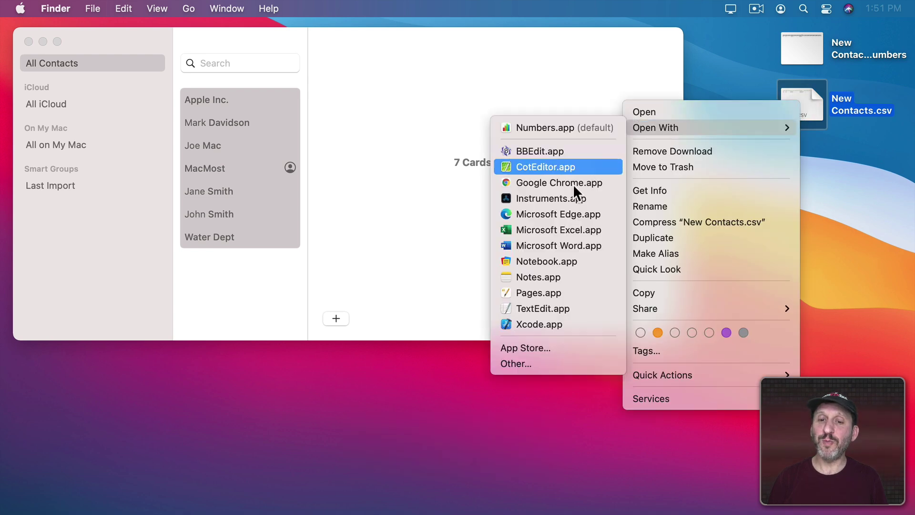
pyautogui.click(540, 308)
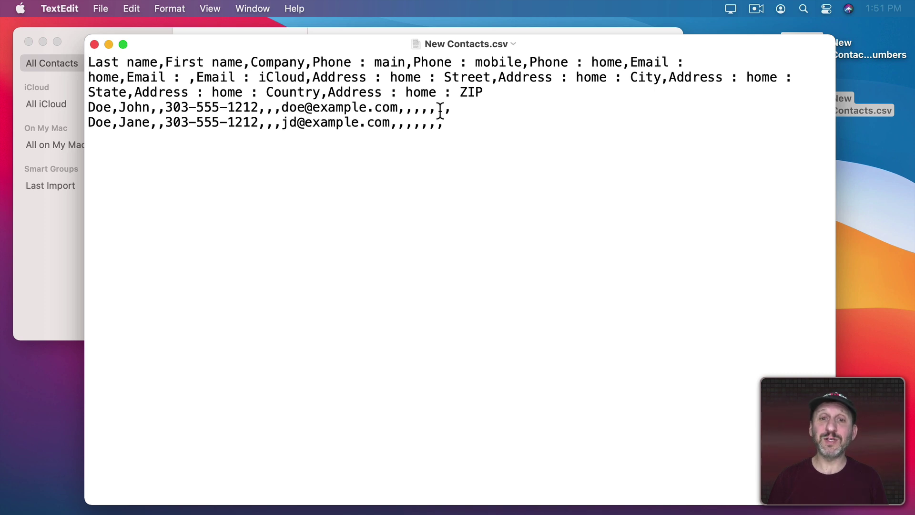
pyautogui.moveTo(282, 108); pyautogui.dragTo(259, 108)
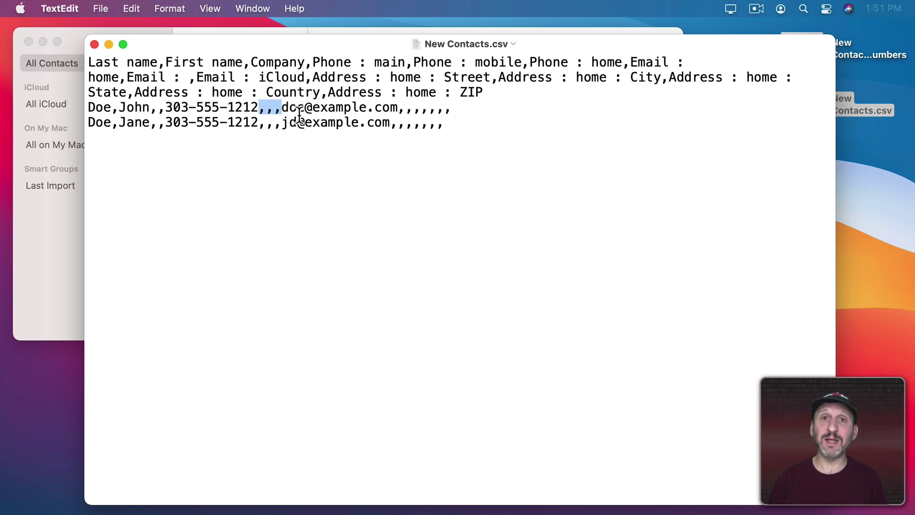
pyautogui.click(328, 108)
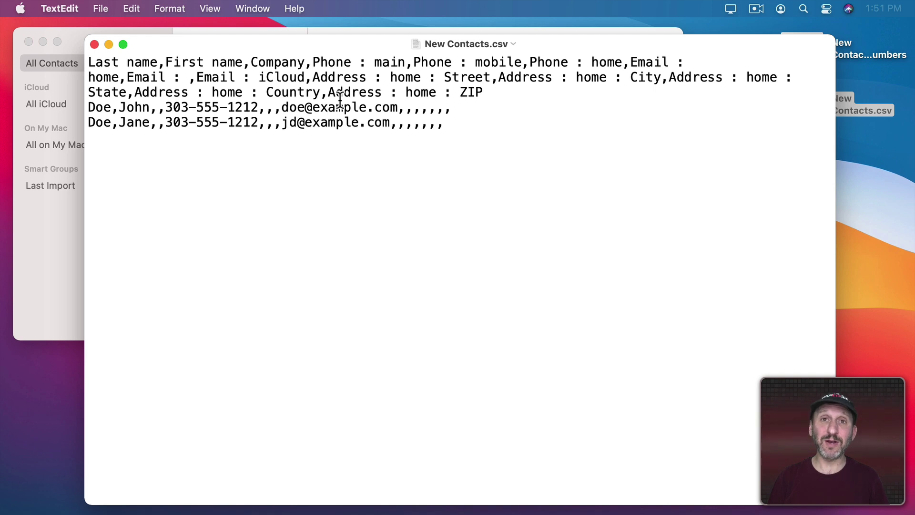
pyautogui.press('super+q')
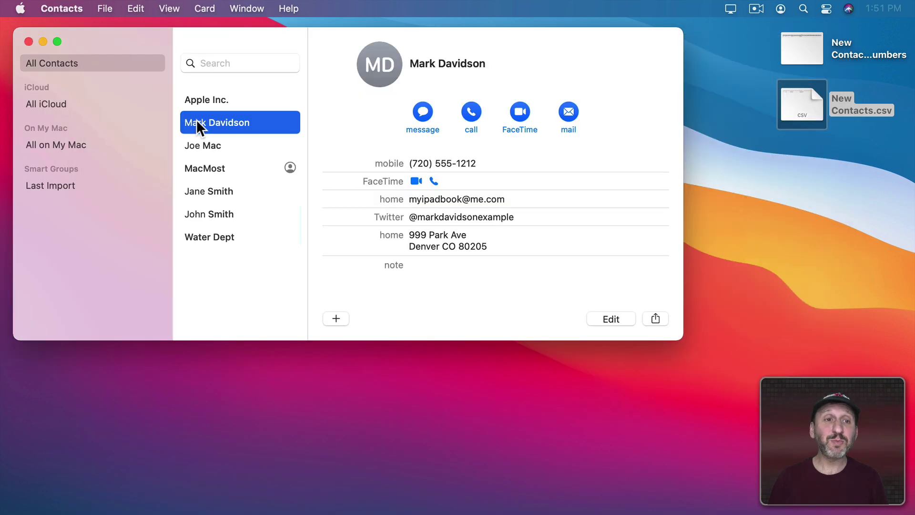
# Start importing New Contacts.csv from the Desktop into Contacts
pyautogui.click(105, 9)
pyautogui.click(134, 159)
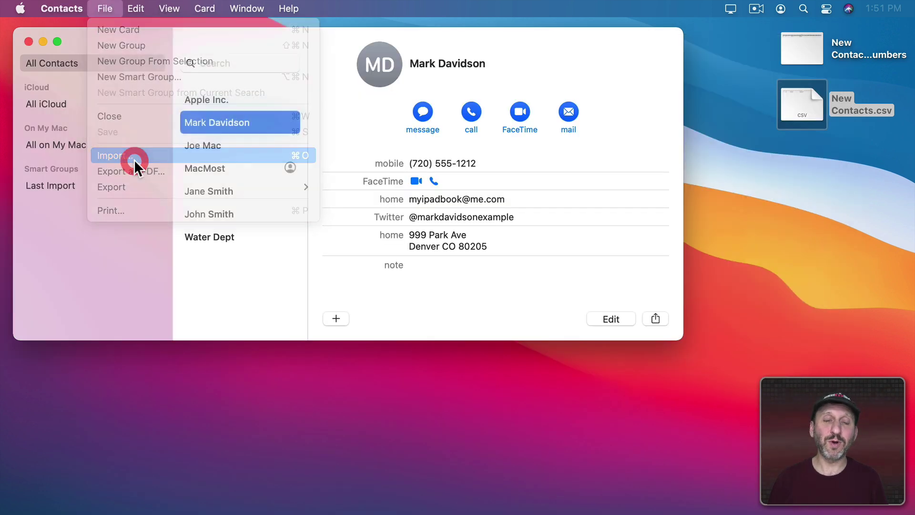
pyautogui.click(252, 97)
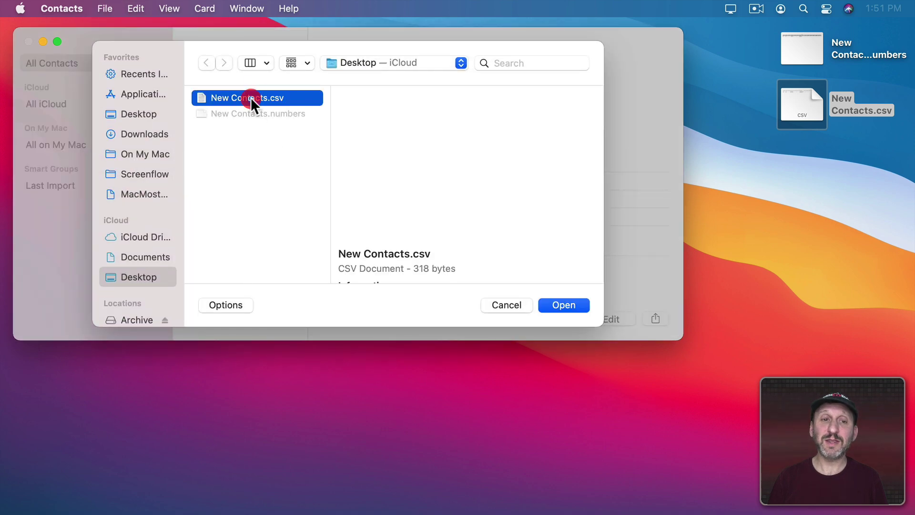
pyautogui.click(563, 304)
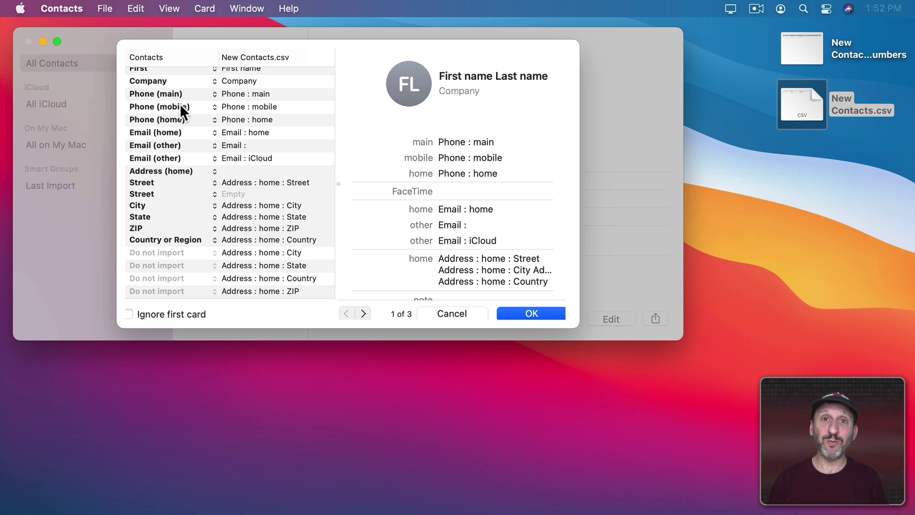
# Check the import field mapping, ignore the first card as column headers, and preview both contact cards
pyautogui.scroll(2, 171, 98)
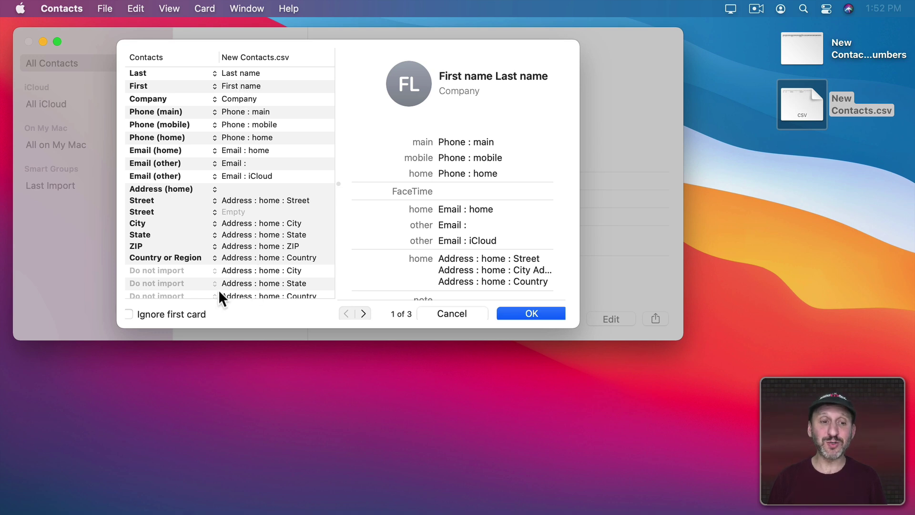
pyautogui.click(128, 315)
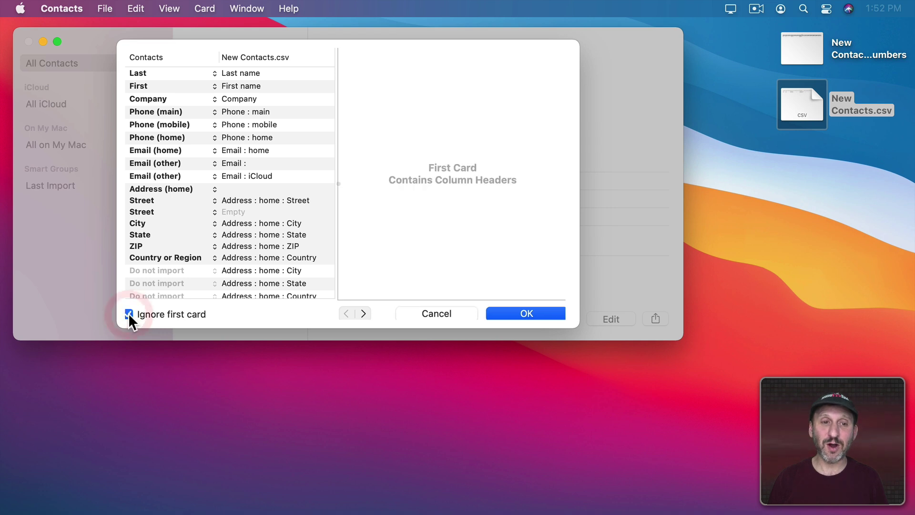
pyautogui.click(364, 313)
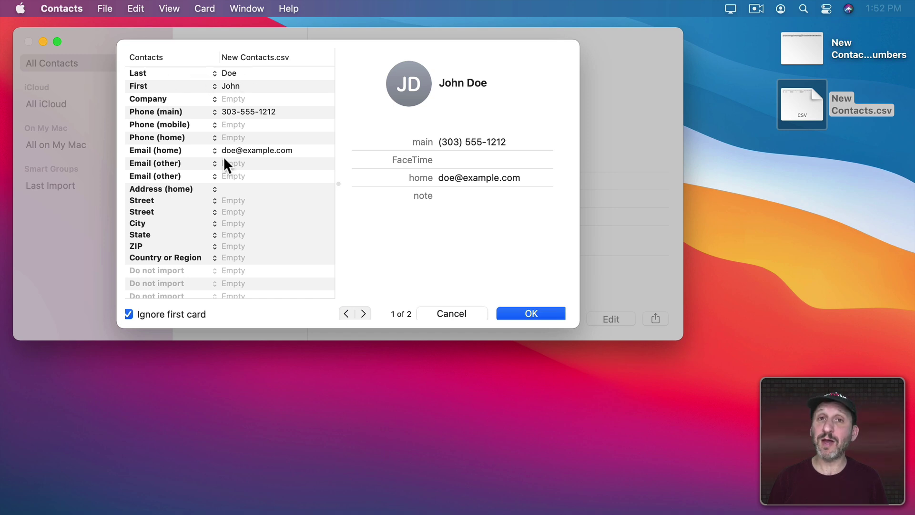
pyautogui.click(364, 313)
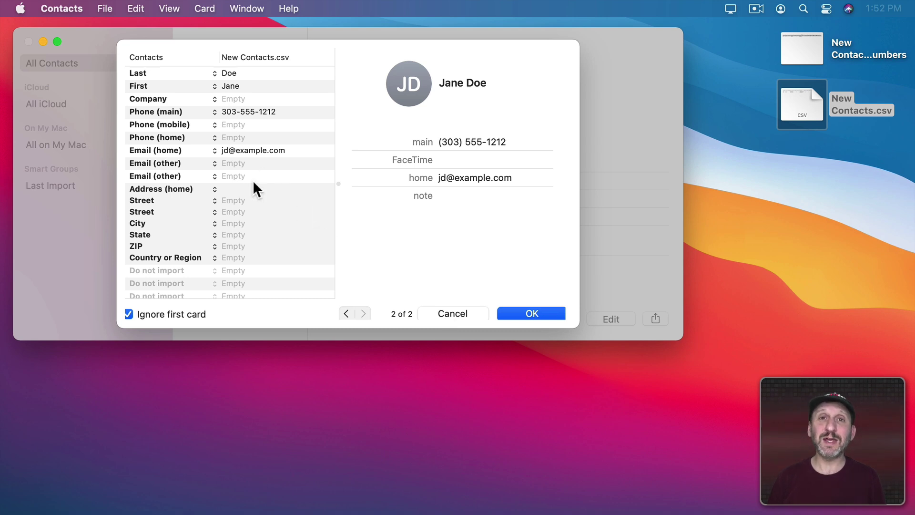
# Complete the import and view each of the two newly imported contact cards
pyautogui.click(527, 313)
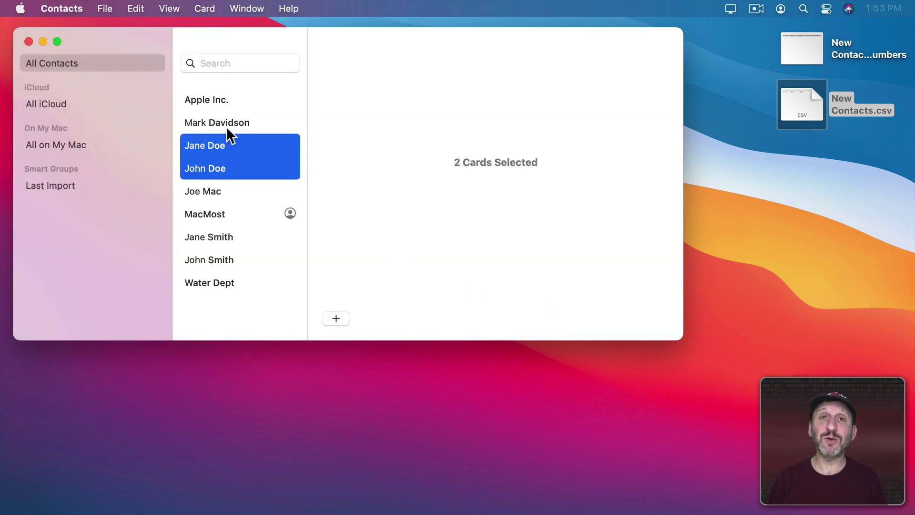
pyautogui.click(211, 144)
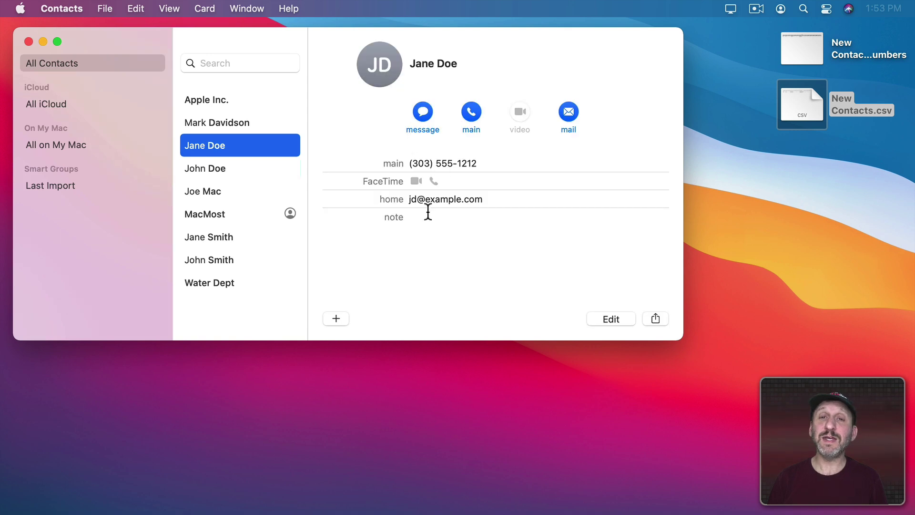
pyautogui.click(212, 169)
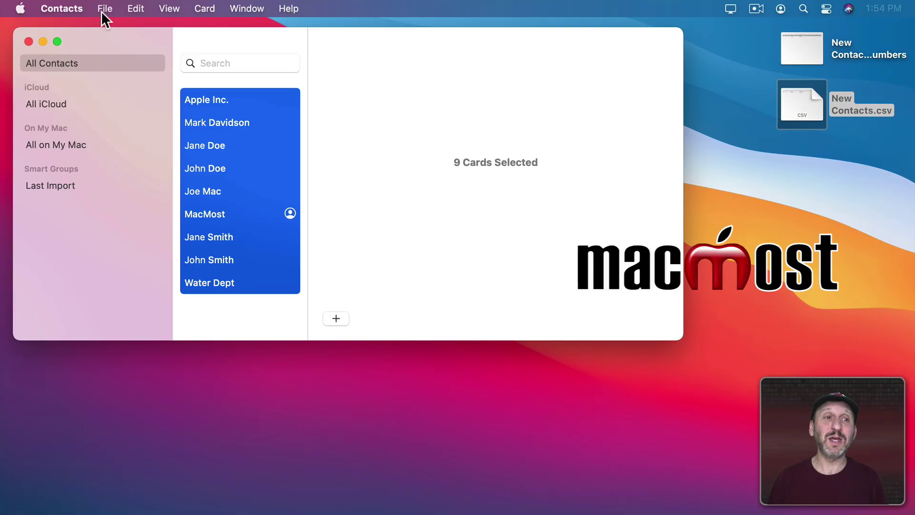
# Open the print settings for all selected contacts with the detailed options shown
pyautogui.click(104, 9)
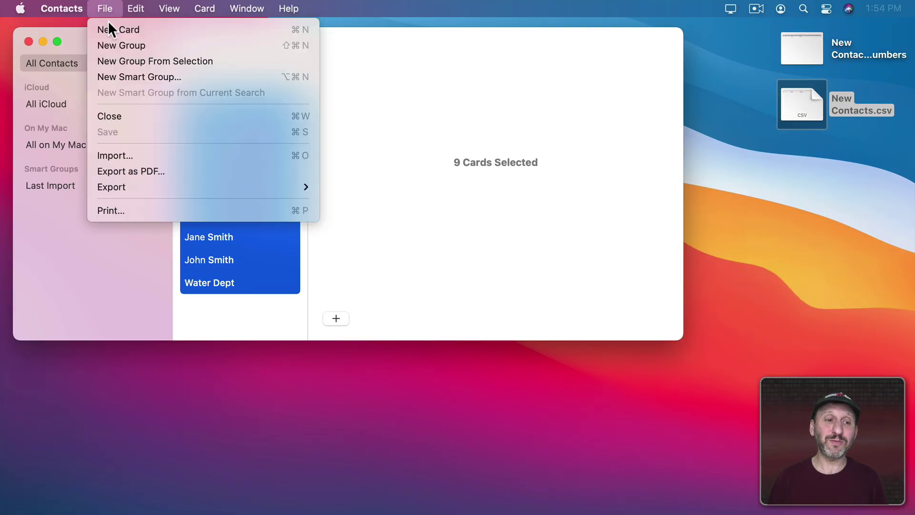
pyautogui.click(119, 211)
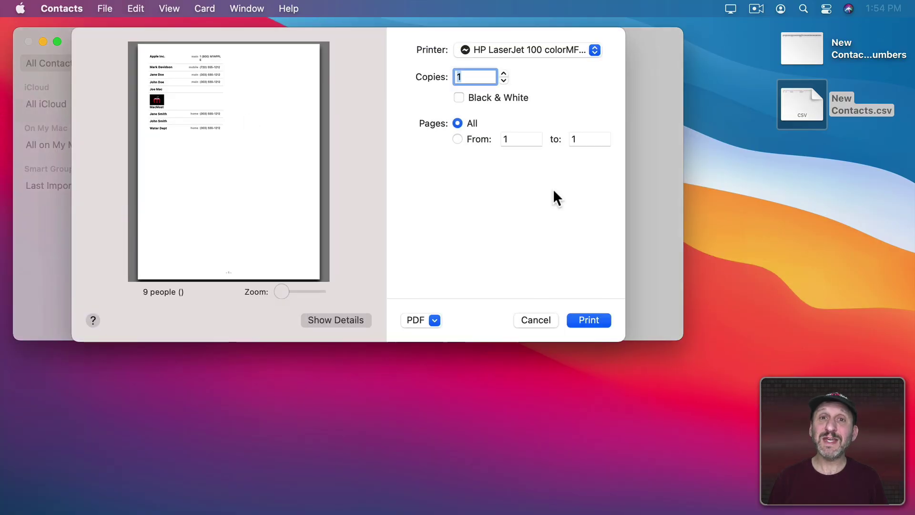
pyautogui.click(324, 324)
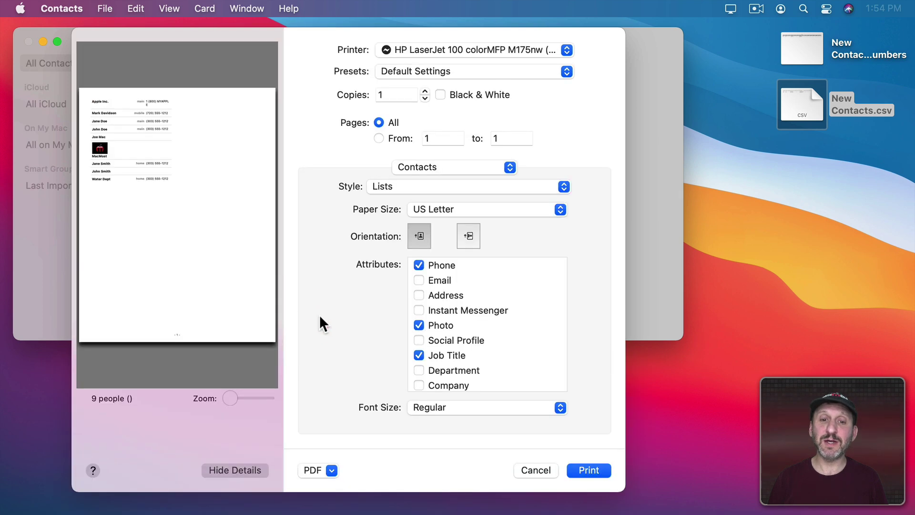
# Try the Mailing Labels and Envelopes print styles, and return to the Lists style
pyautogui.click(422, 187)
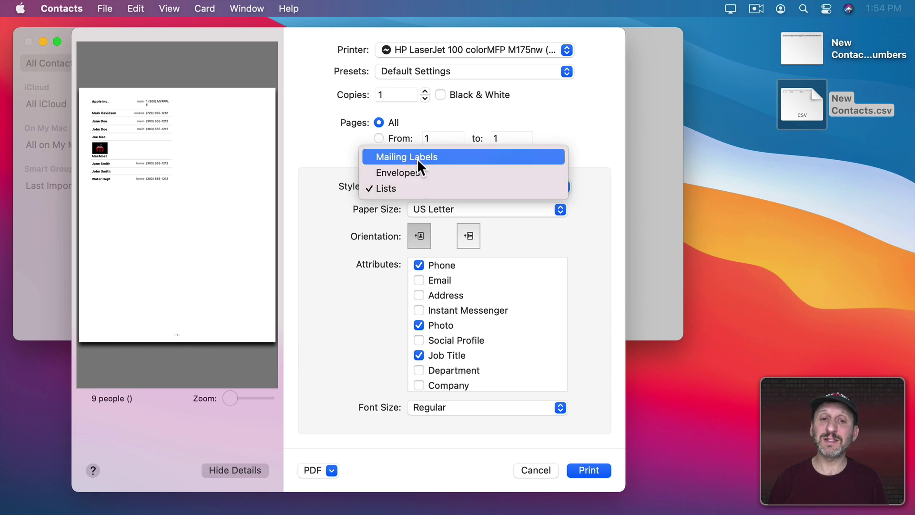
pyautogui.click(419, 158)
pyautogui.click(411, 188)
pyautogui.click(412, 204)
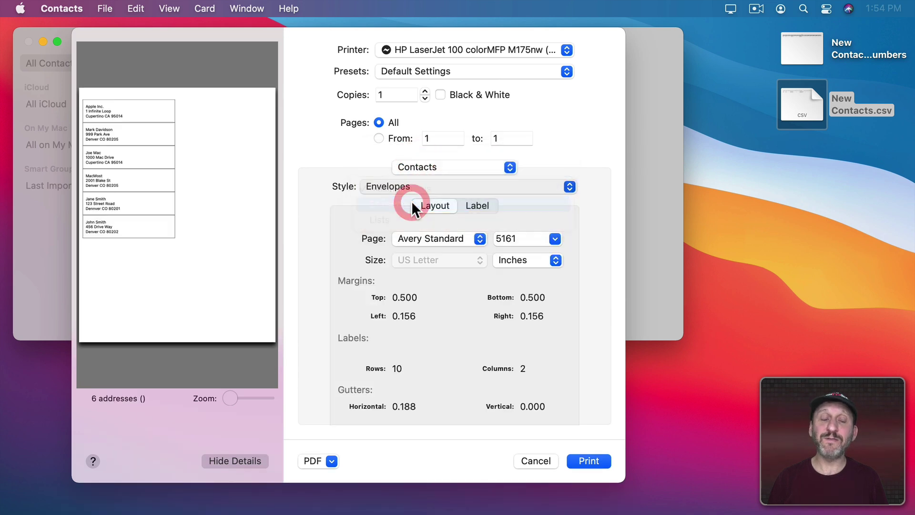
pyautogui.click(412, 193)
pyautogui.click(410, 204)
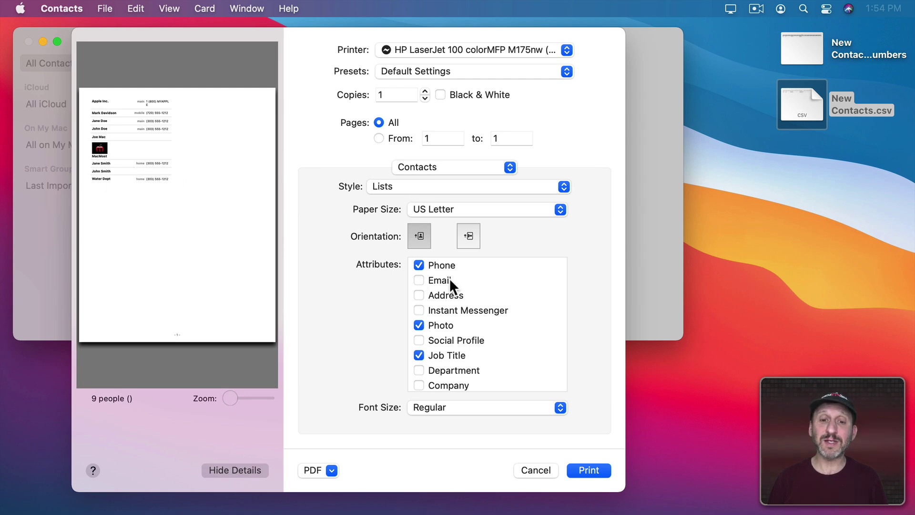
# Add the Email attribute to the printed list, remove Photo and Job Title, and check the remaining attributes
pyautogui.click(418, 281)
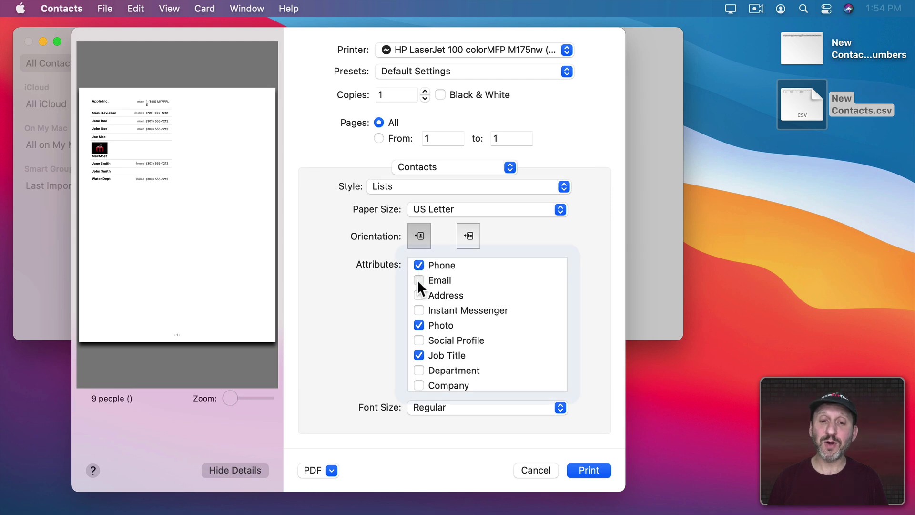
pyautogui.click(421, 324)
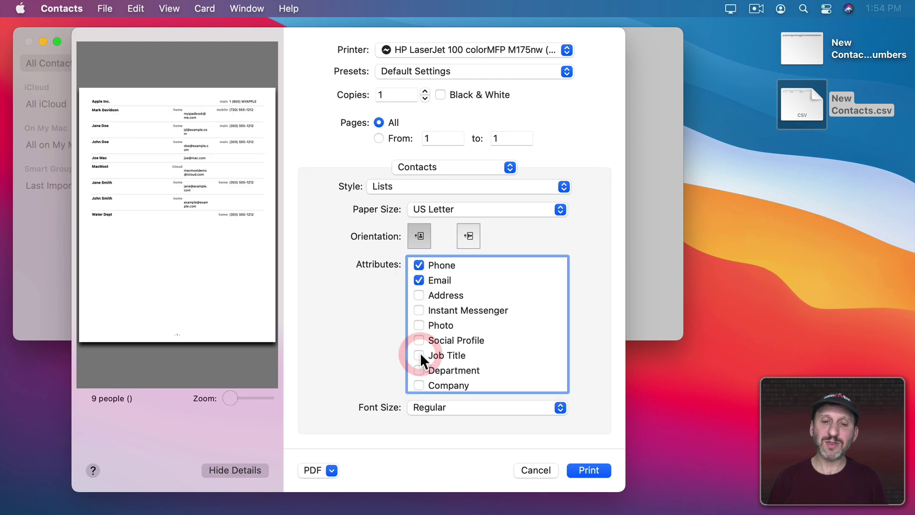
pyautogui.scroll(-5, 419, 352)
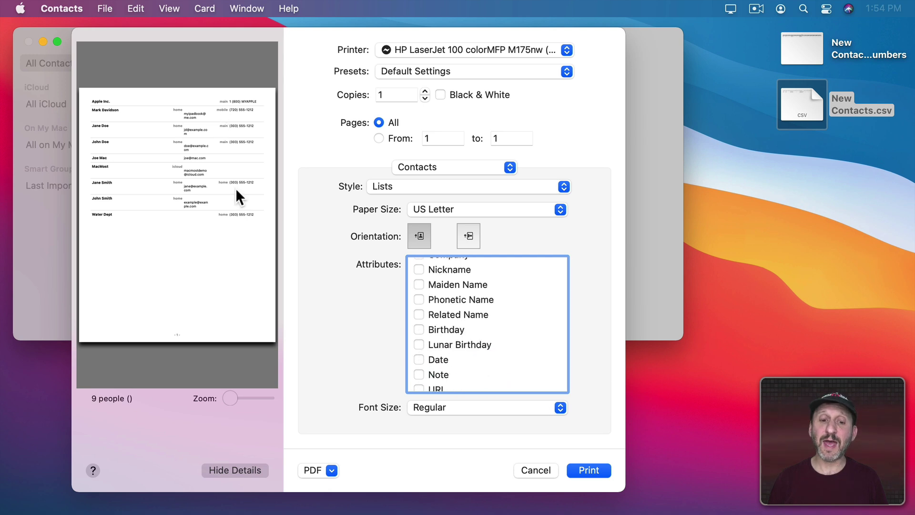
# Set the contact list to landscape orientation and open the PDF output options
pyautogui.click(467, 238)
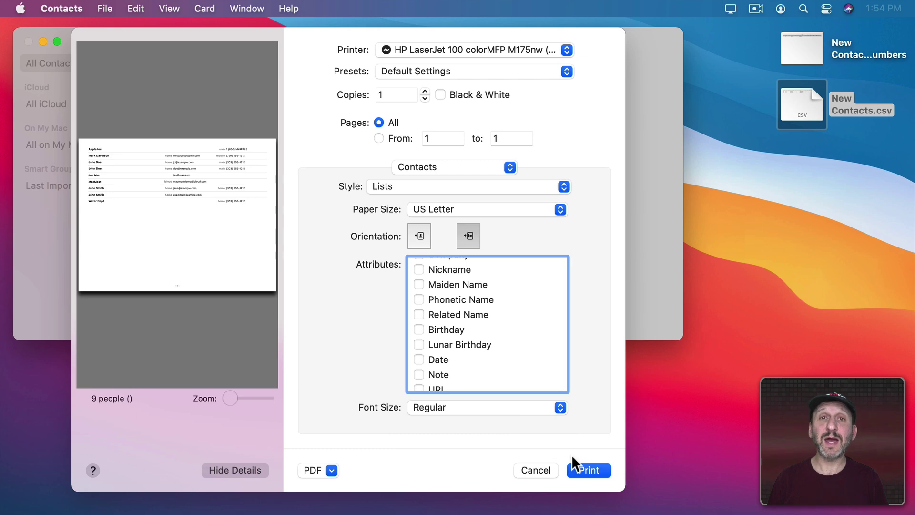
pyautogui.click(319, 470)
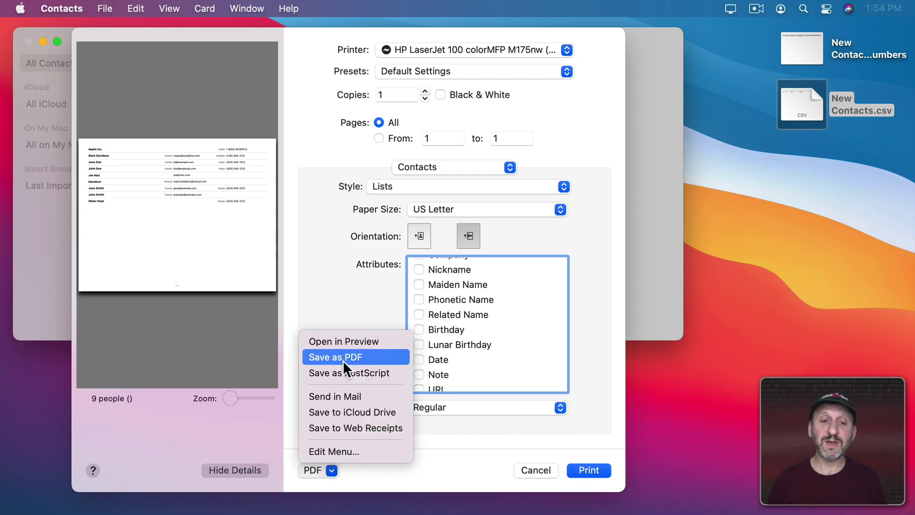